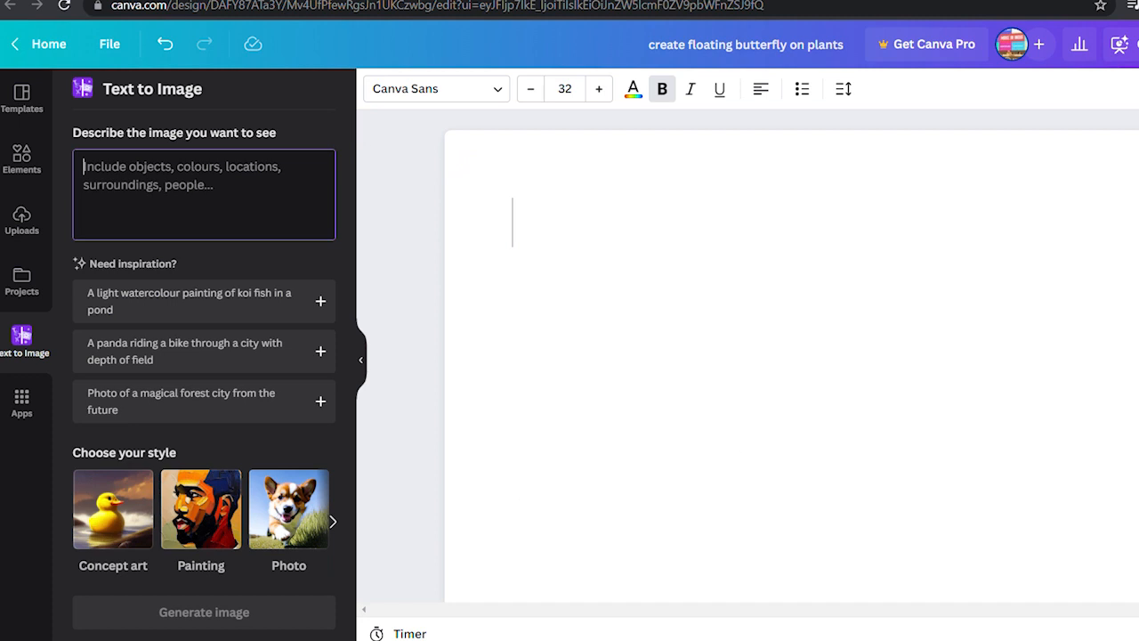
- Generate images from the prompt "create floating butterfly on plants"
text(cr)
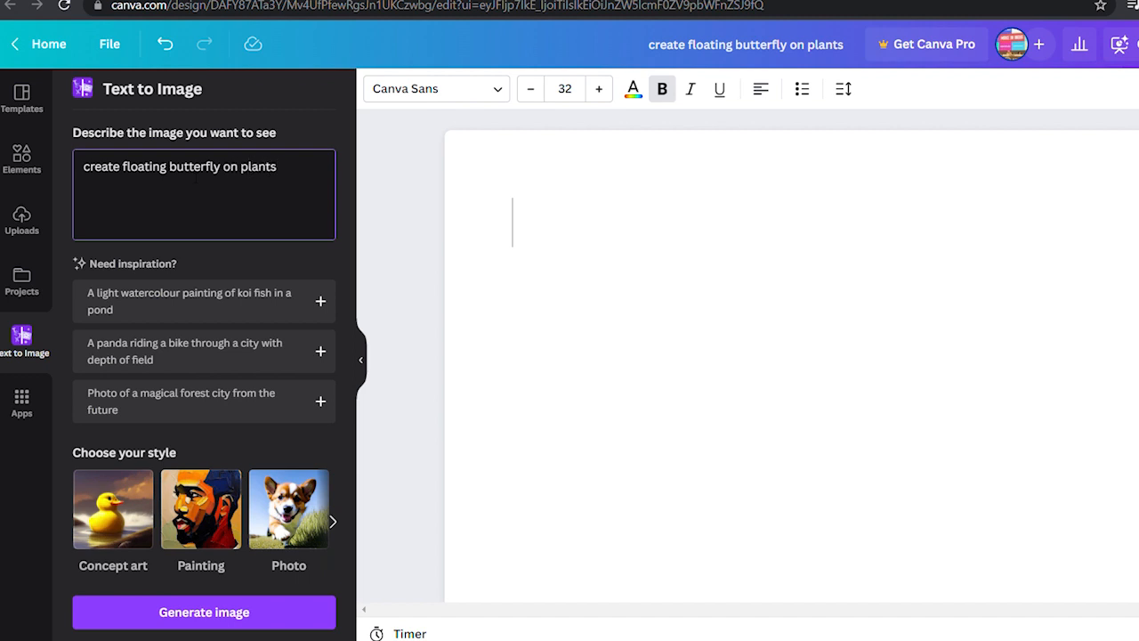
click(200, 611)
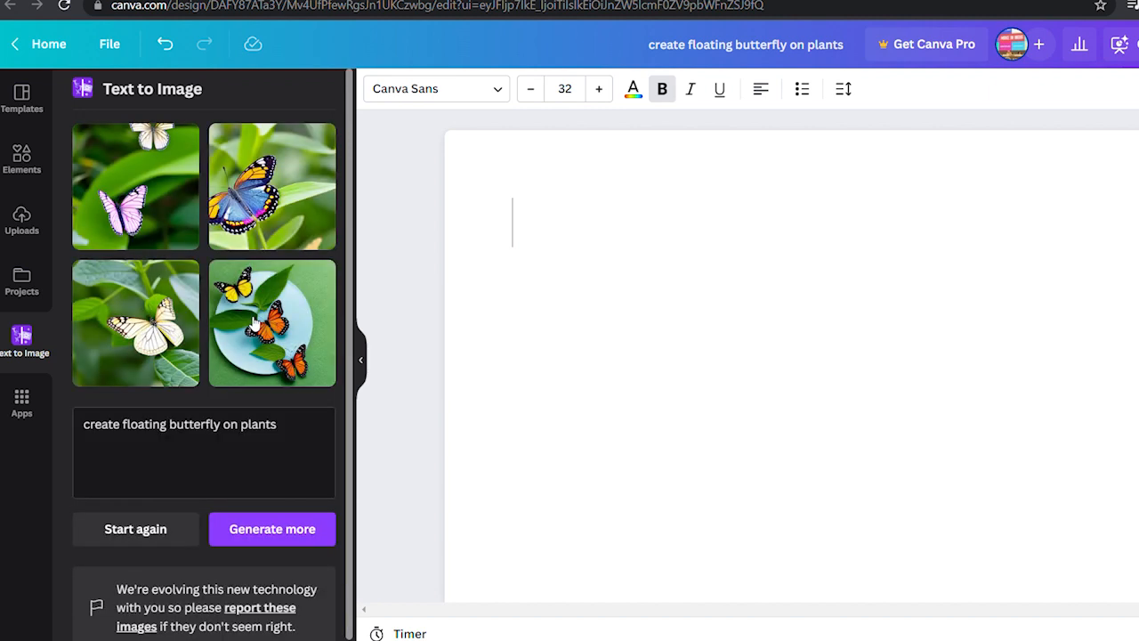
- Place the generated image of three butterflies on a blue plate in the document and shrink it to about half its width
drag(255, 324, 551, 258)
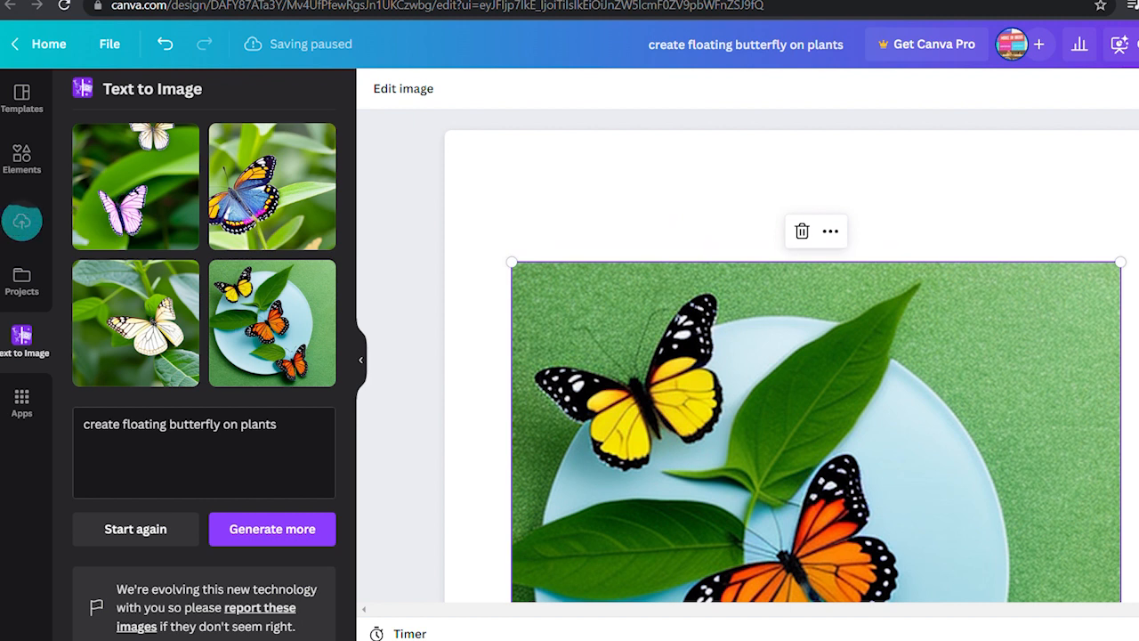
scroll(1072, 405, down, 4)
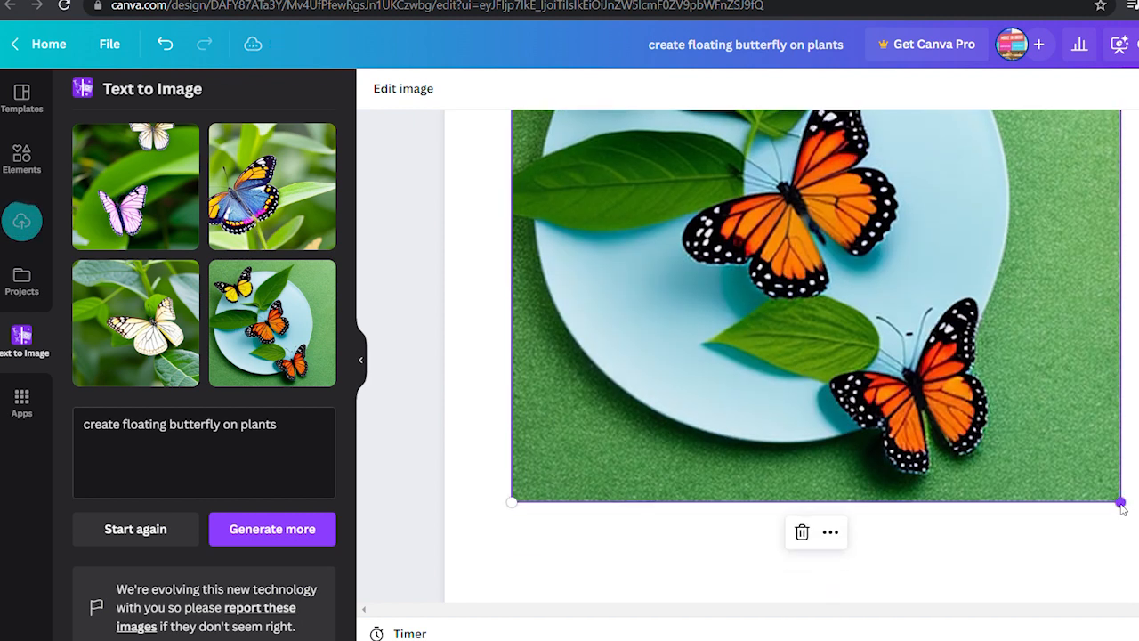
drag(1128, 506, 967, 563)
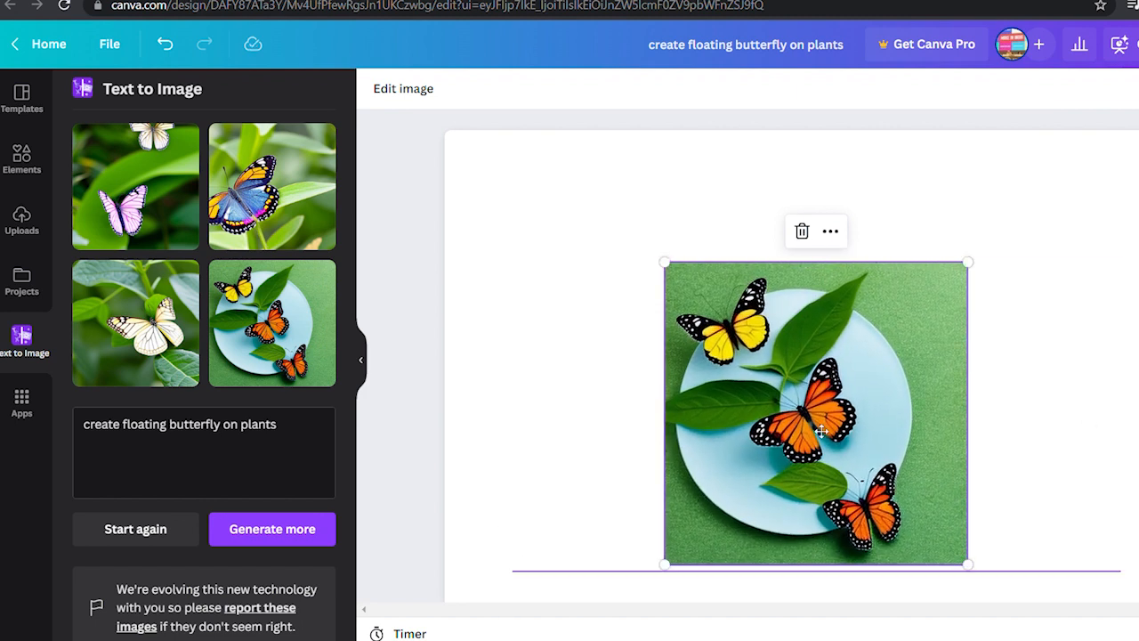
- Replace the image prompt with "generate balloons on sky" and generate new images
drag(280, 425, 68, 402)
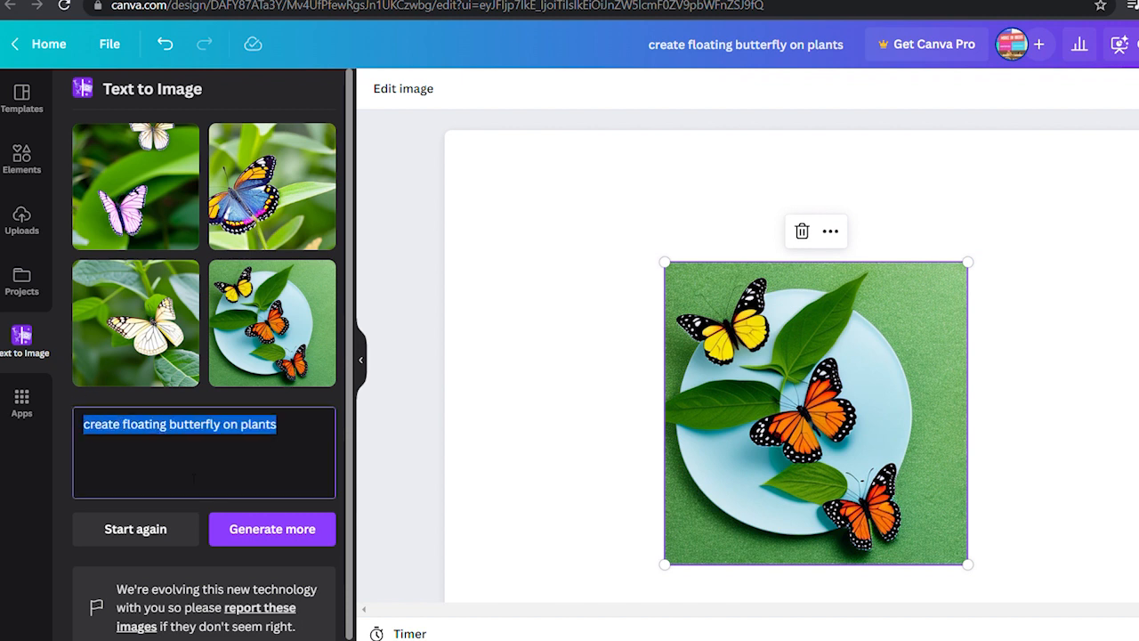
text(generate balloons on sky)
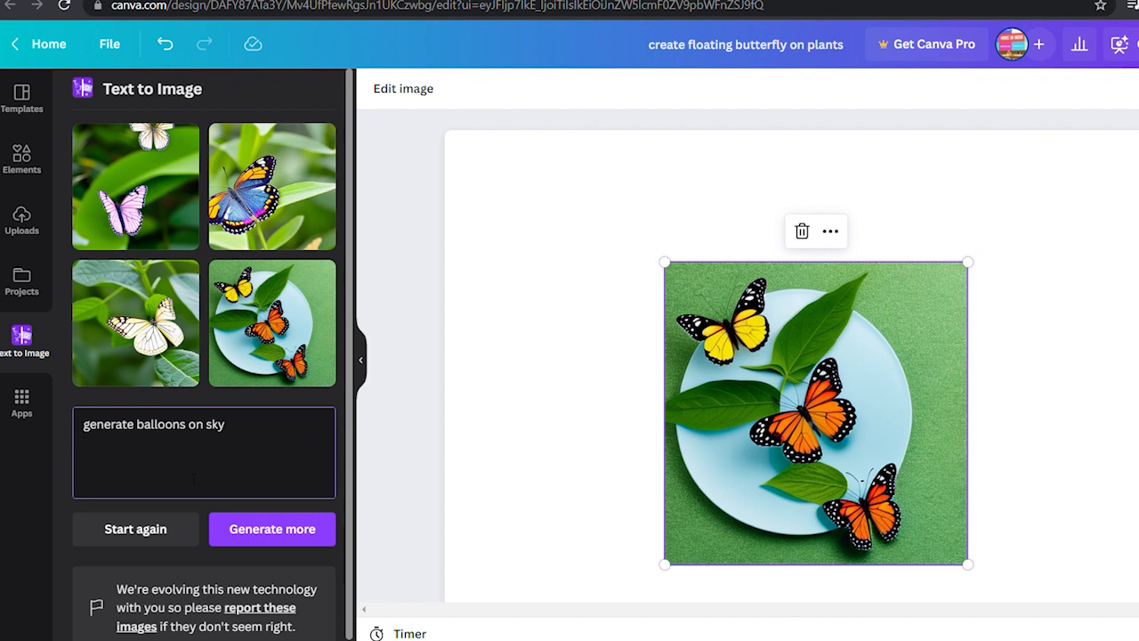
click(233, 527)
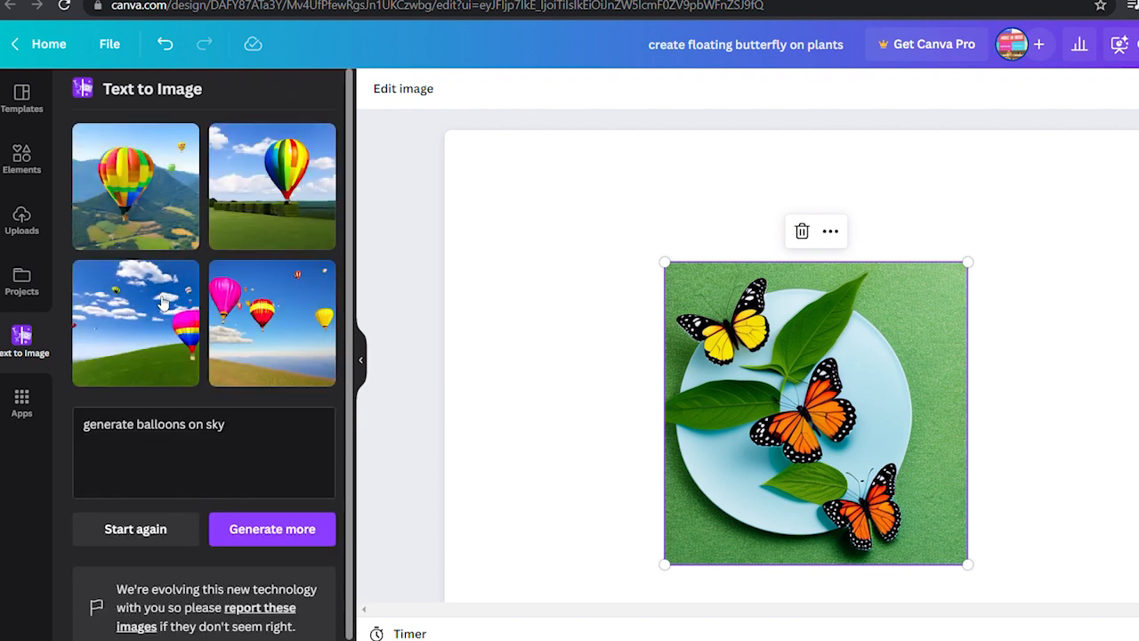
- Replace the butterfly image in the document with the generated image of pink, red and yellow balloons above a golden hillside
click(801, 231)
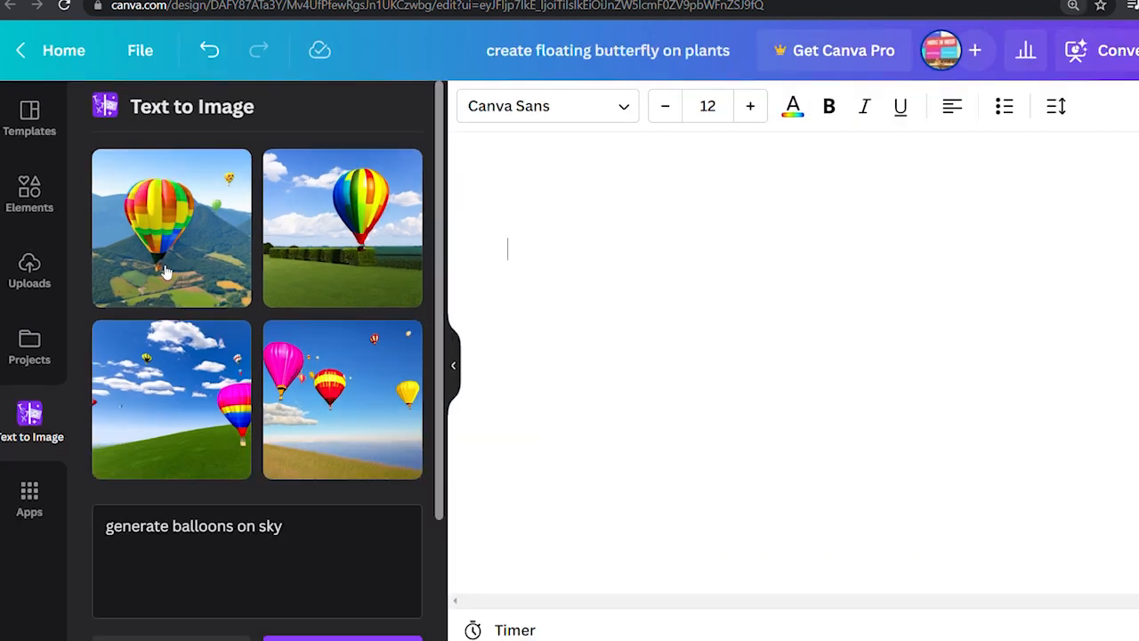
key(ctrl+plus)
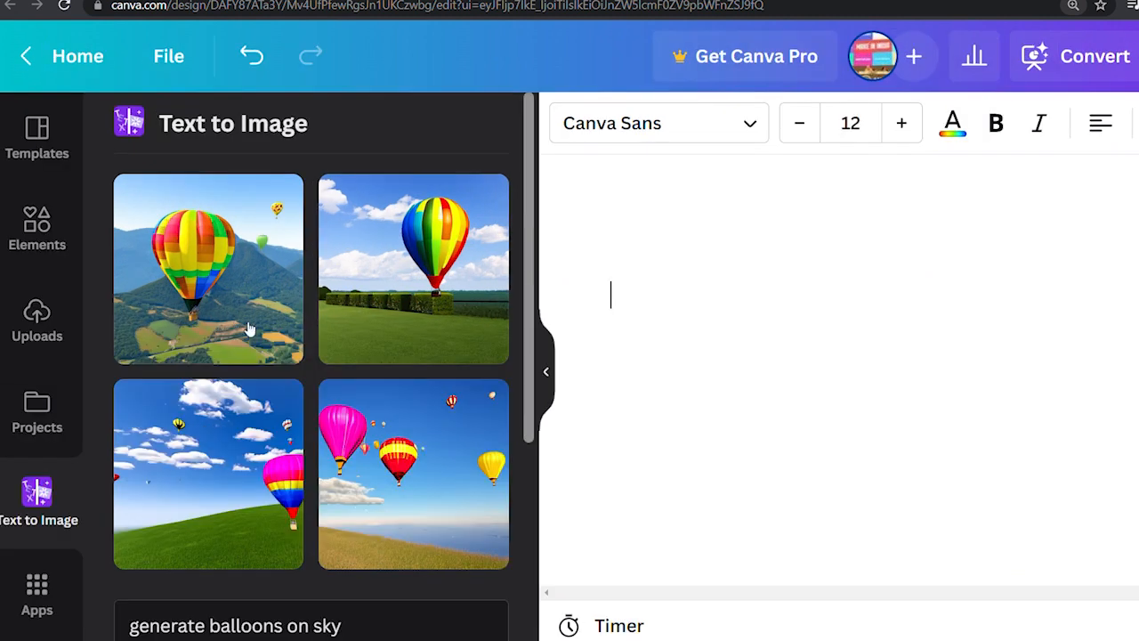
scroll(233, 325, down, 1)
drag(396, 392, 737, 323)
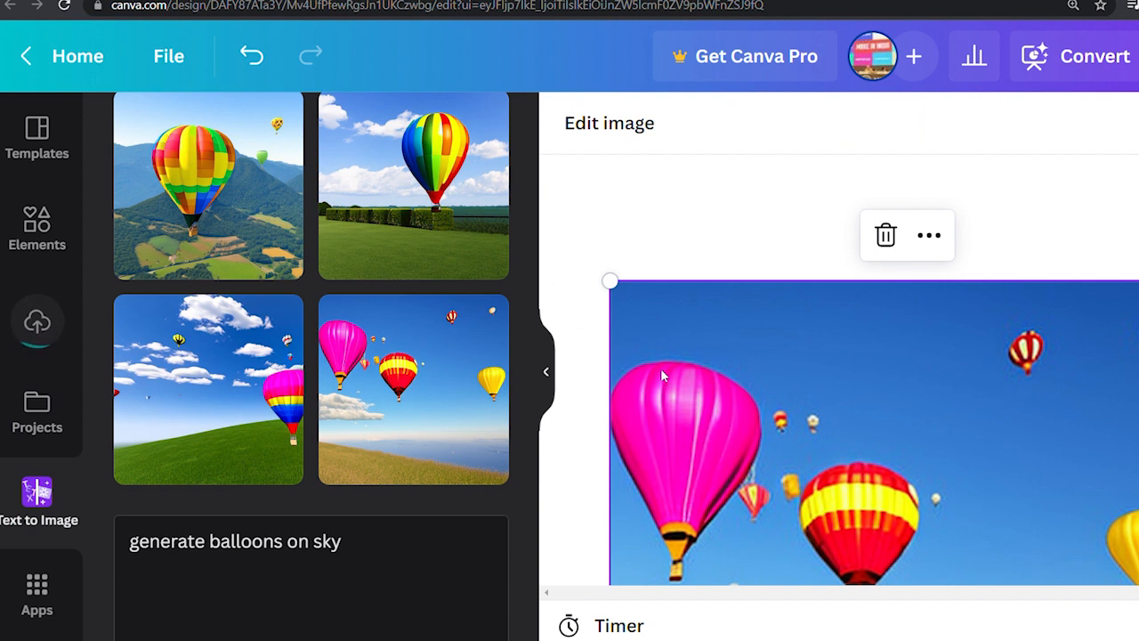
- Try the Drama, Dare and The blues filters on the balloon image and set the filter back to None
click(607, 126)
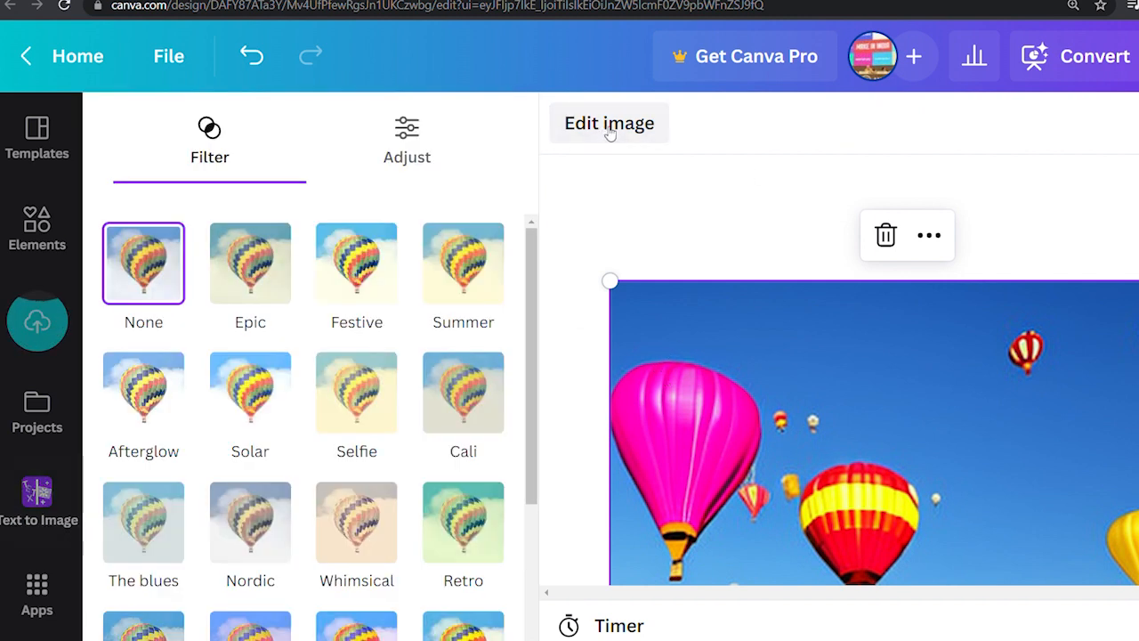
scroll(394, 333, down, 3)
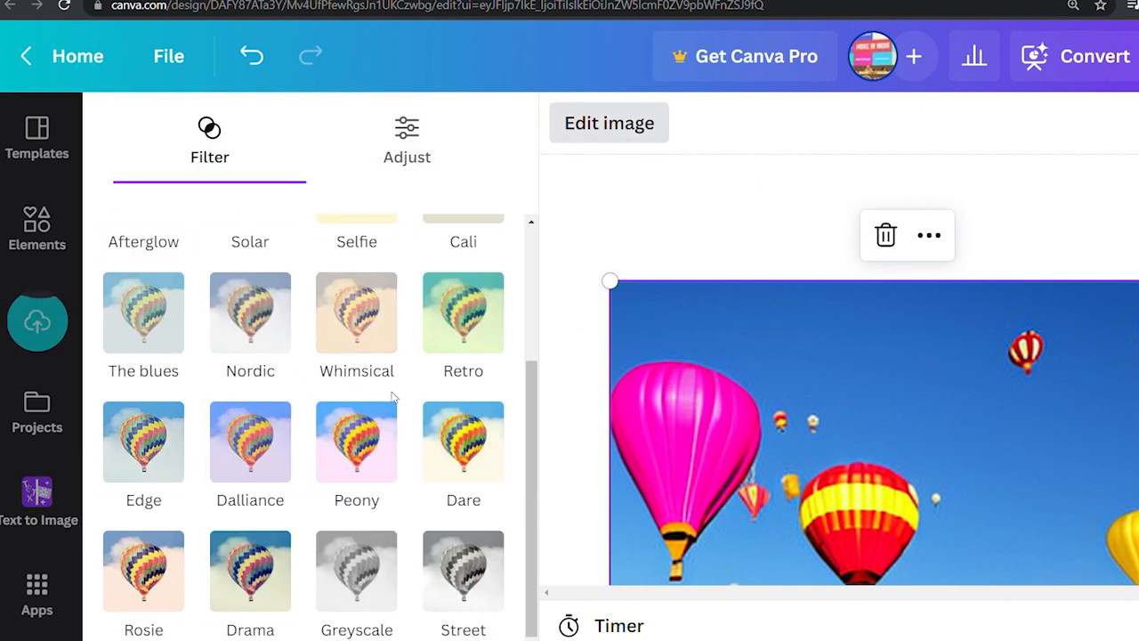
click(258, 577)
scroll(816, 460, down, 5)
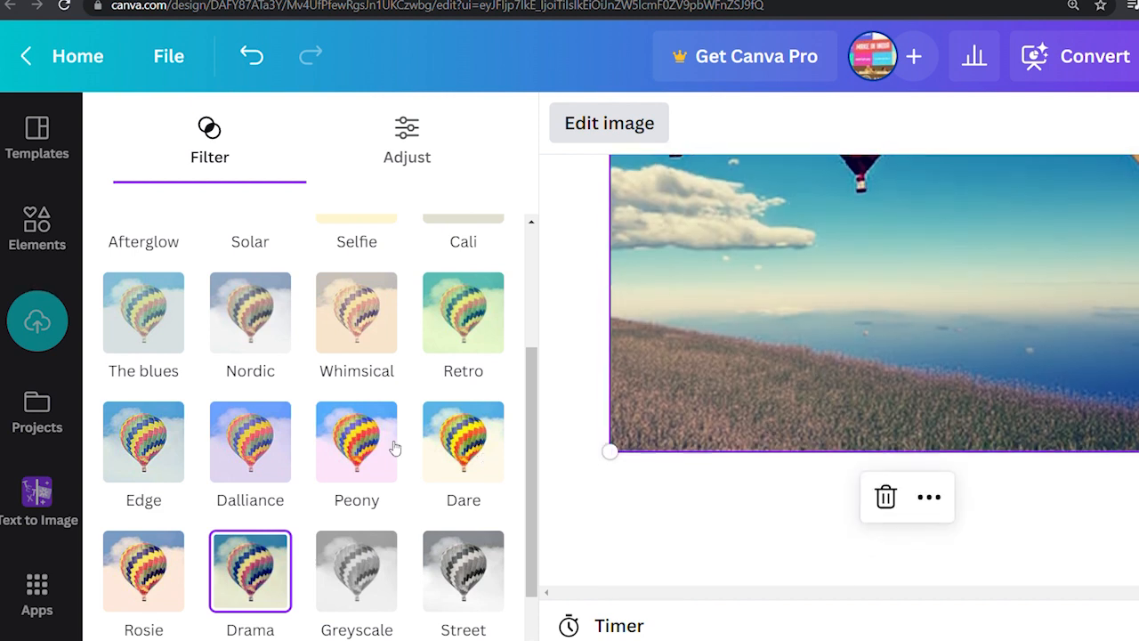
click(430, 431)
scroll(778, 317, up, 5)
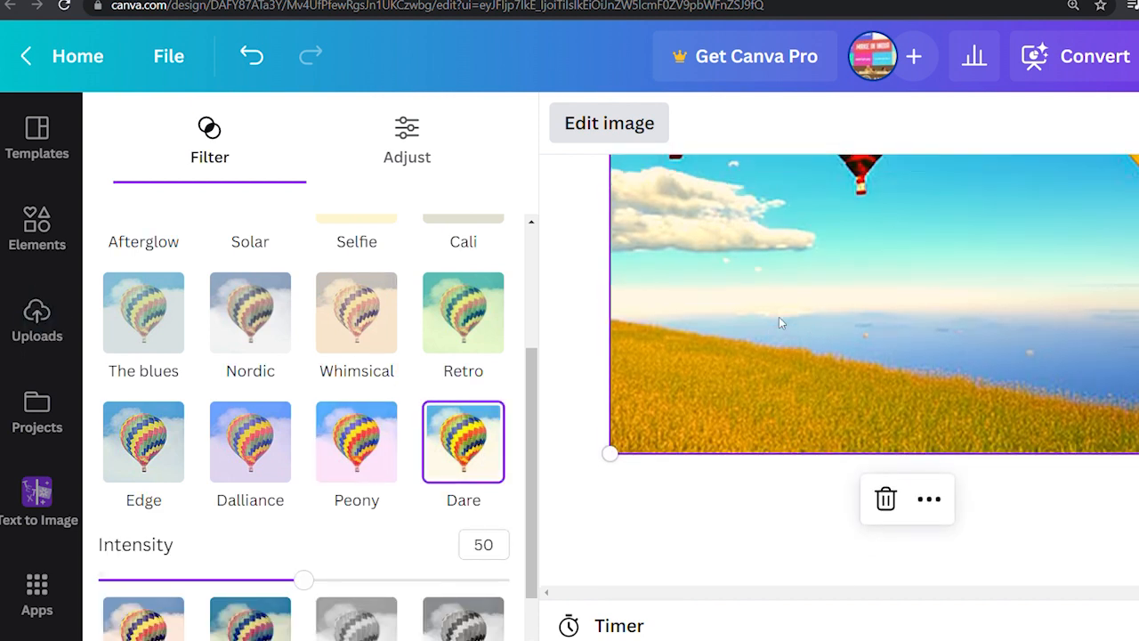
click(184, 323)
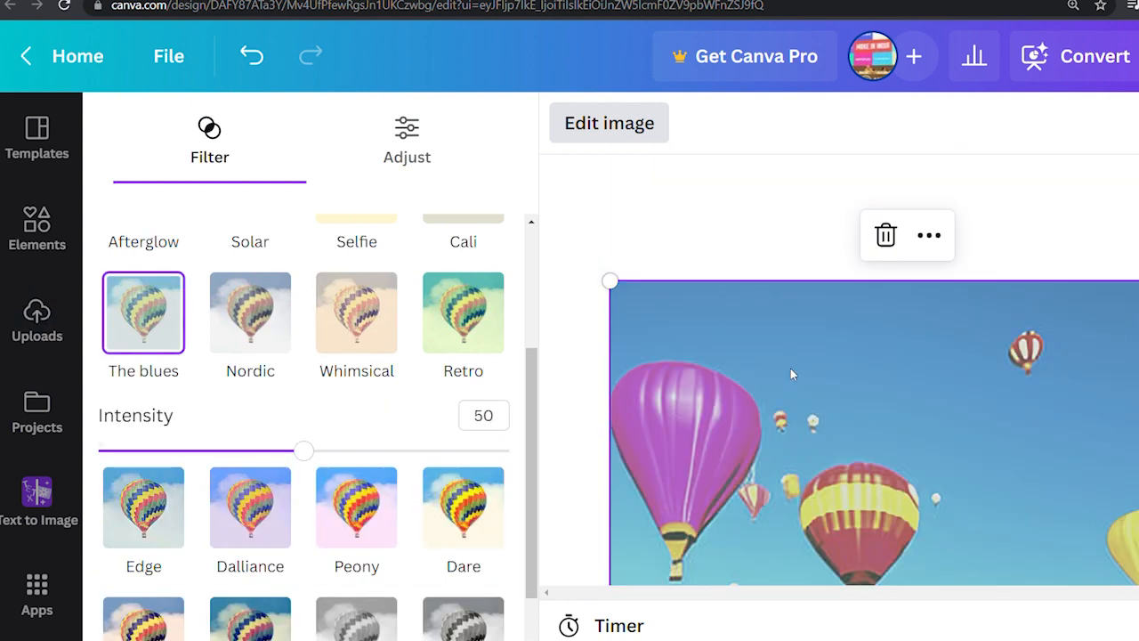
scroll(261, 365, up, 1)
scroll(260, 365, up, 3)
click(144, 264)
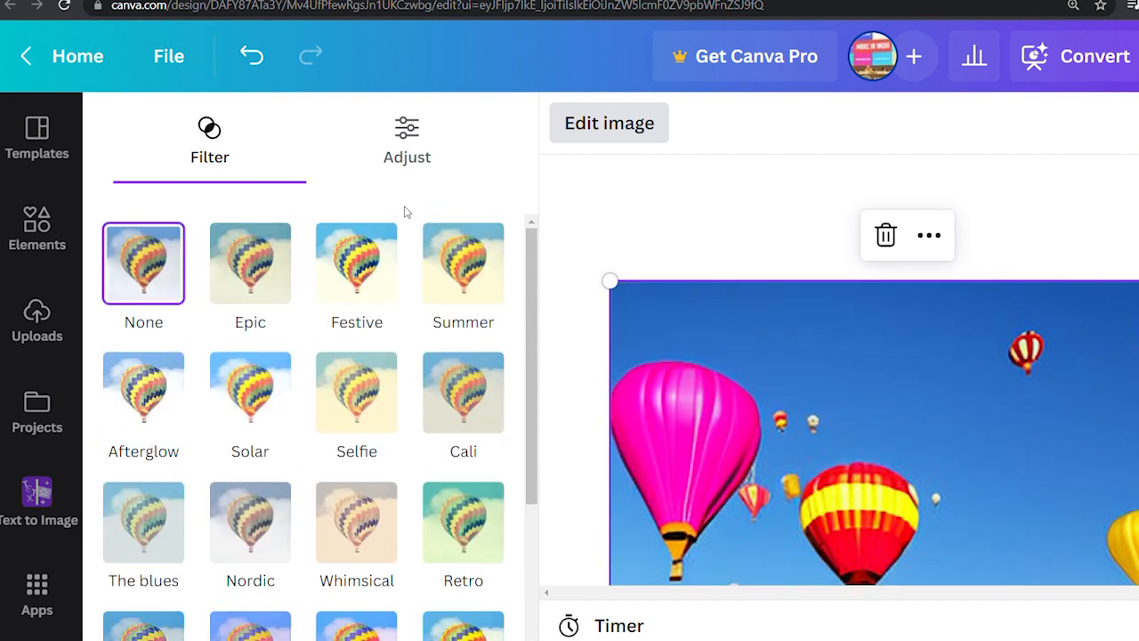
- Raise the first three image adjustment values of the balloon image and lower the fourth one
click(408, 166)
scroll(246, 419, down, 3)
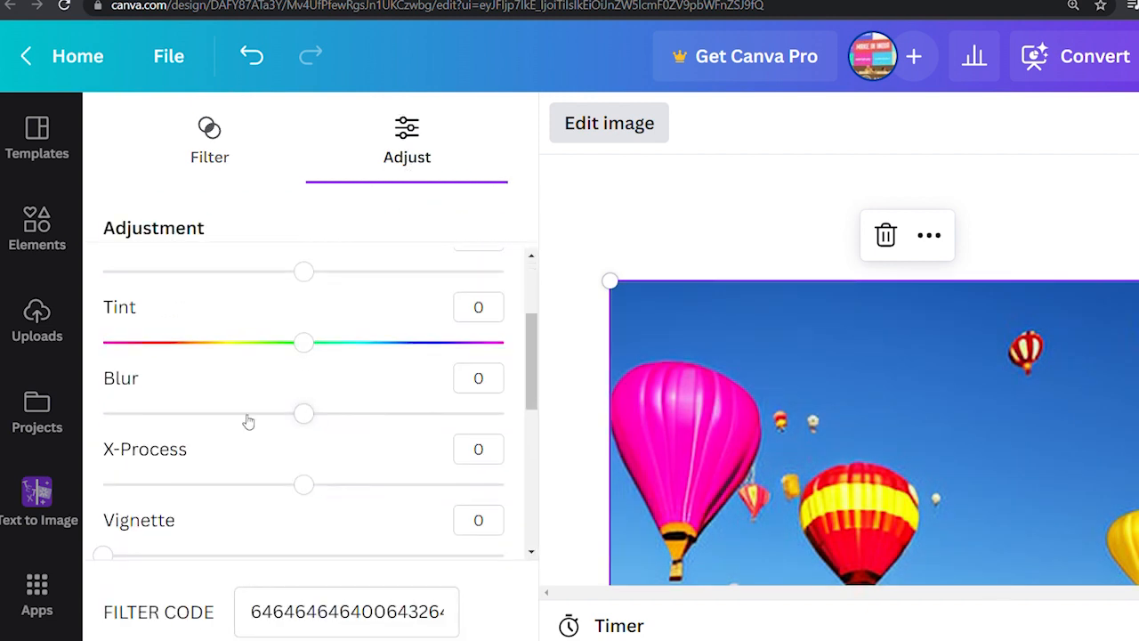
scroll(257, 414, up, 3)
mouse_move(308, 309)
mouse_down()
mouse_move(229, 313)
mouse_move(299, 320)
mouse_move(216, 320)
mouse_move(318, 321)
mouse_up()
scroll(827, 377, down, 3)
drag(302, 391, 371, 391)
mouse_move(320, 462)
mouse_down()
mouse_move(213, 463)
mouse_move(335, 463)
mouse_up()
drag(303, 534, 228, 534)
scroll(376, 420, down, 3)
scroll(376, 420, down, 5)
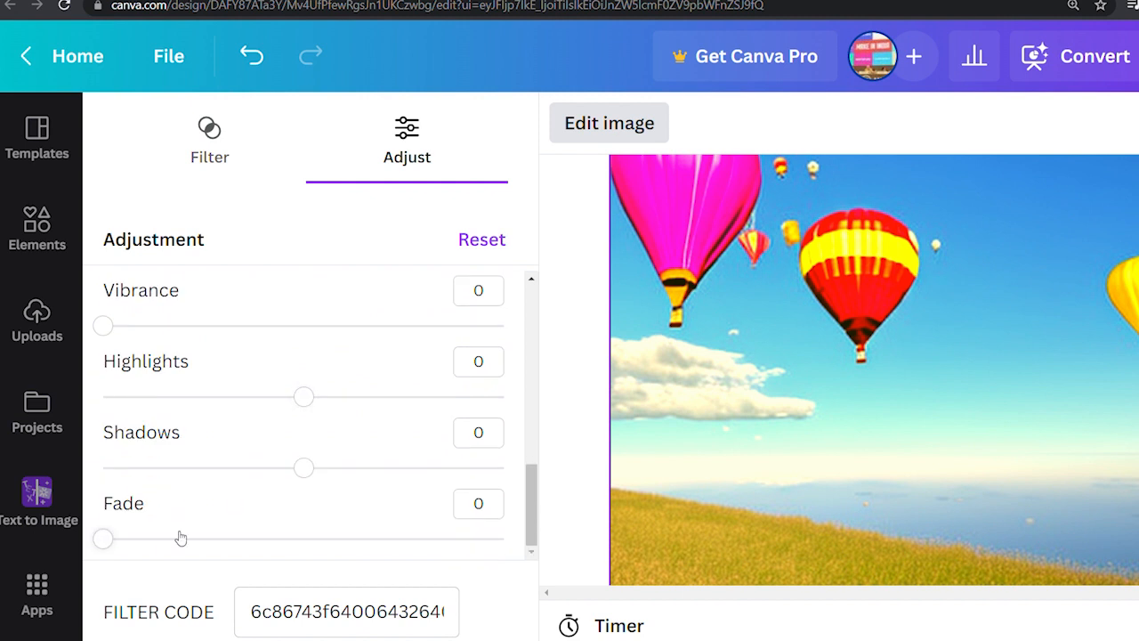
scroll(254, 382, up, 8)
click(209, 142)
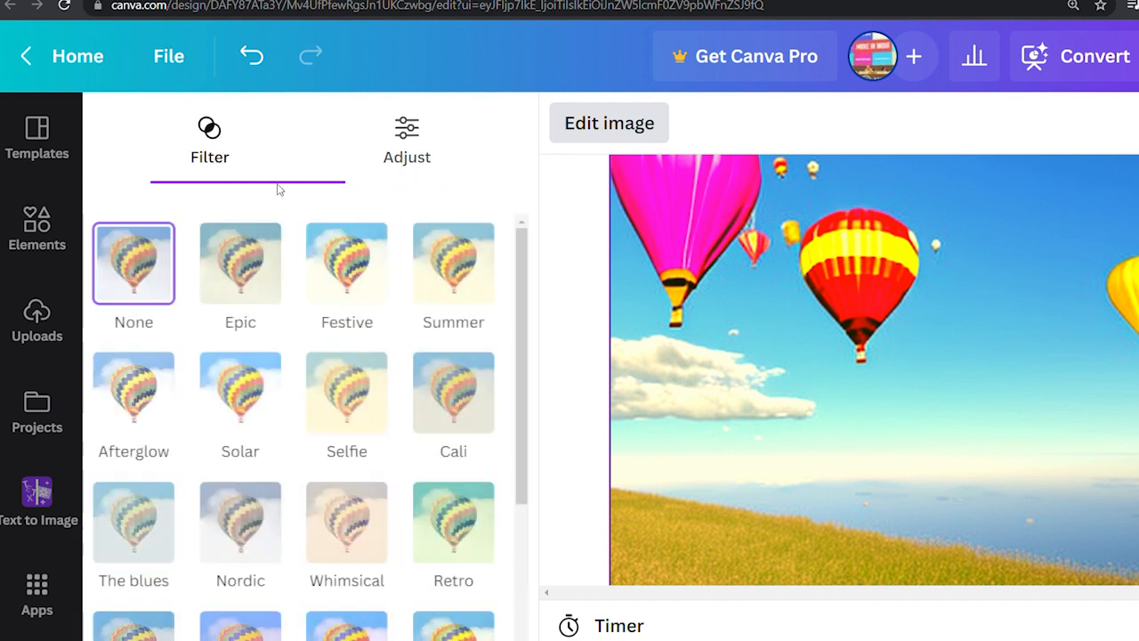
click(661, 305)
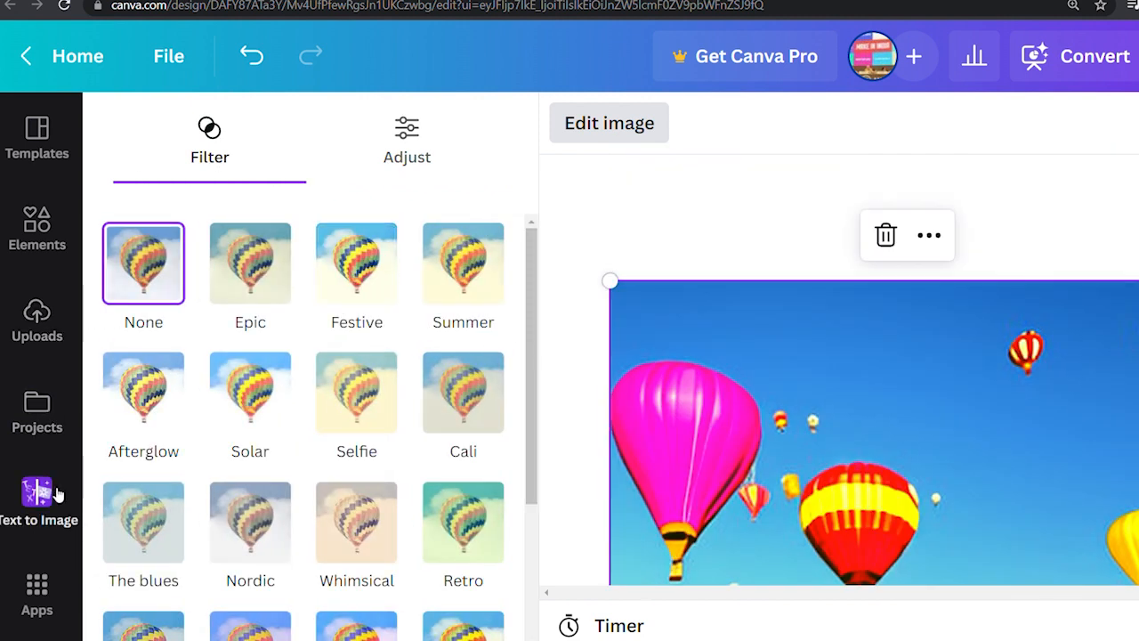
- Generate Text to Image results from the prompt "create bot sitting on chair" and delete the balloon image from the document
click(61, 491)
scroll(371, 409, down, 3)
scroll(370, 411, up, 1)
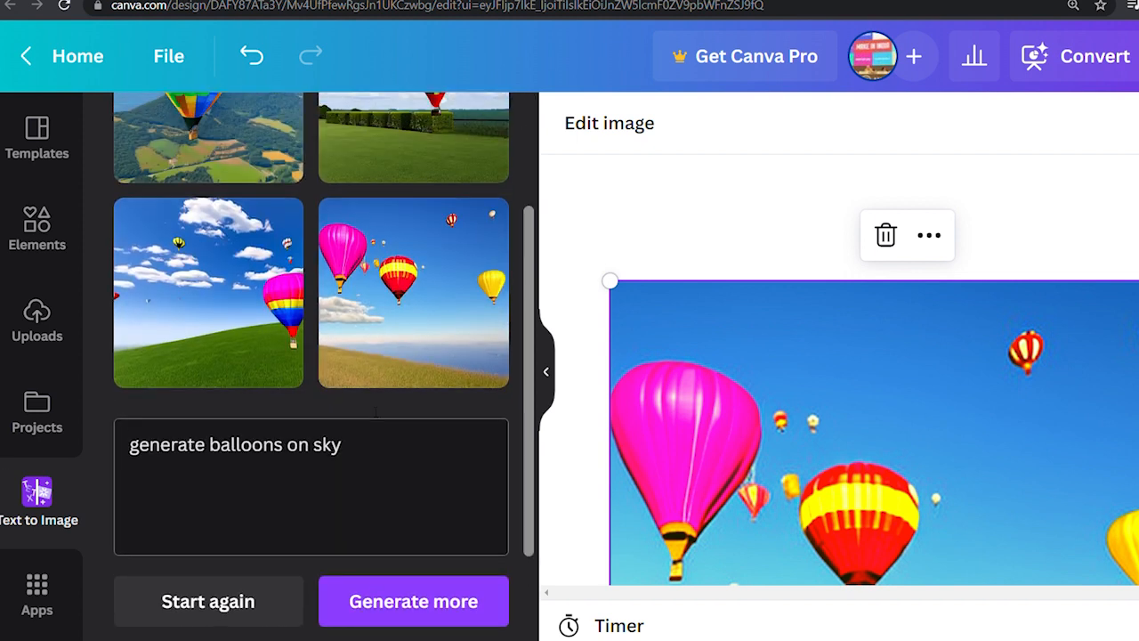
key(ctrl+minus)
key(ctrl+minus)
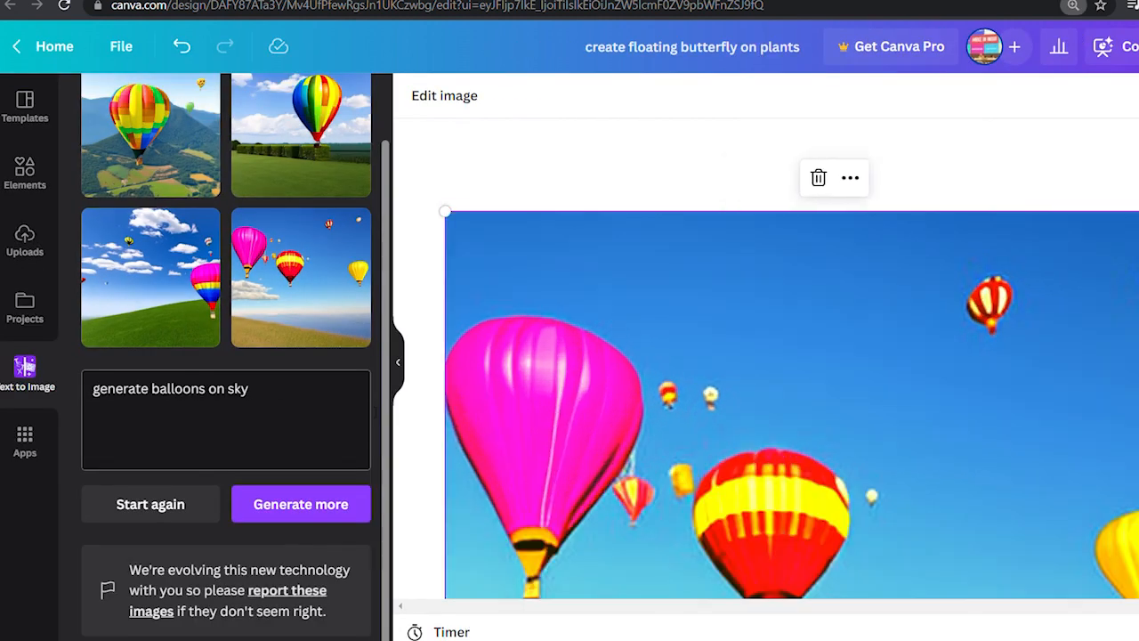
scroll(356, 399, up, 2)
key(ctrl+plus)
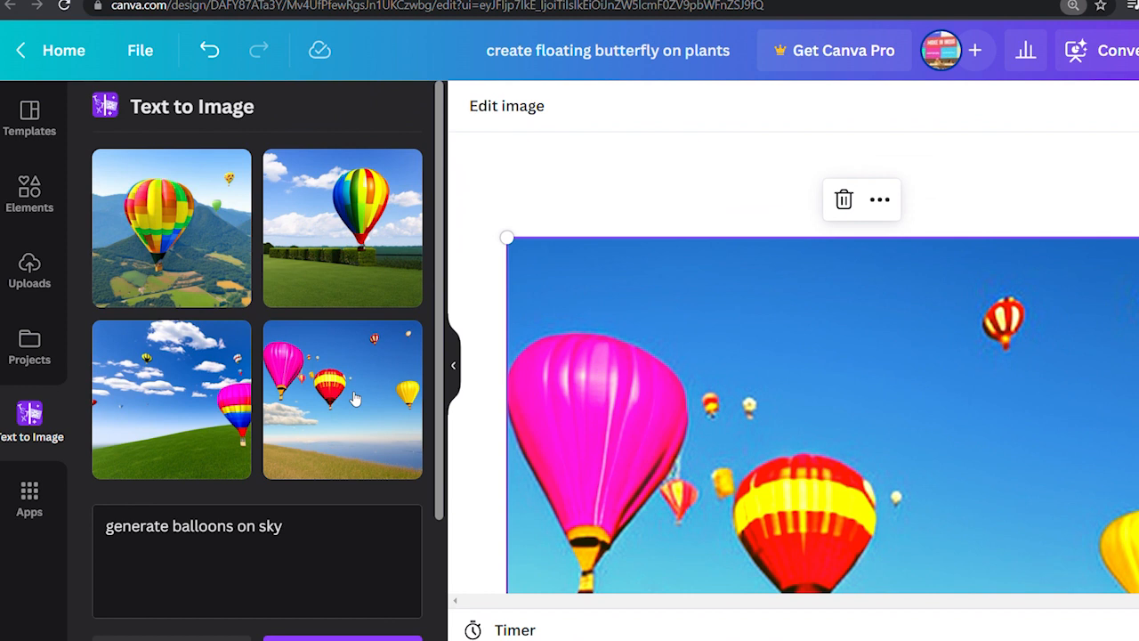
drag(290, 526, 48, 537)
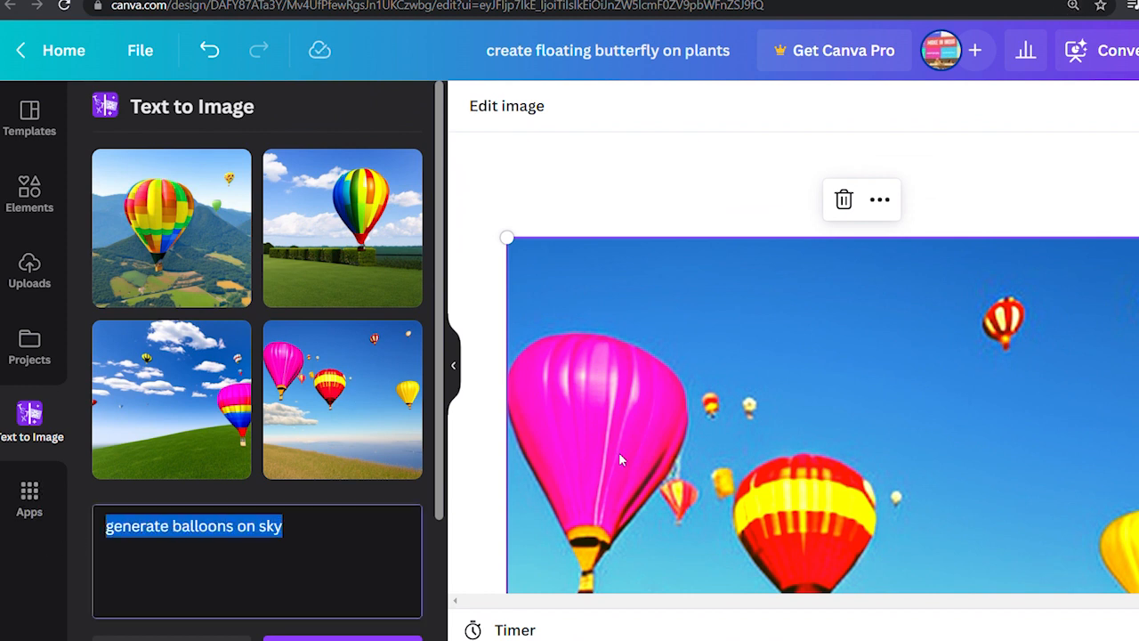
text(create)
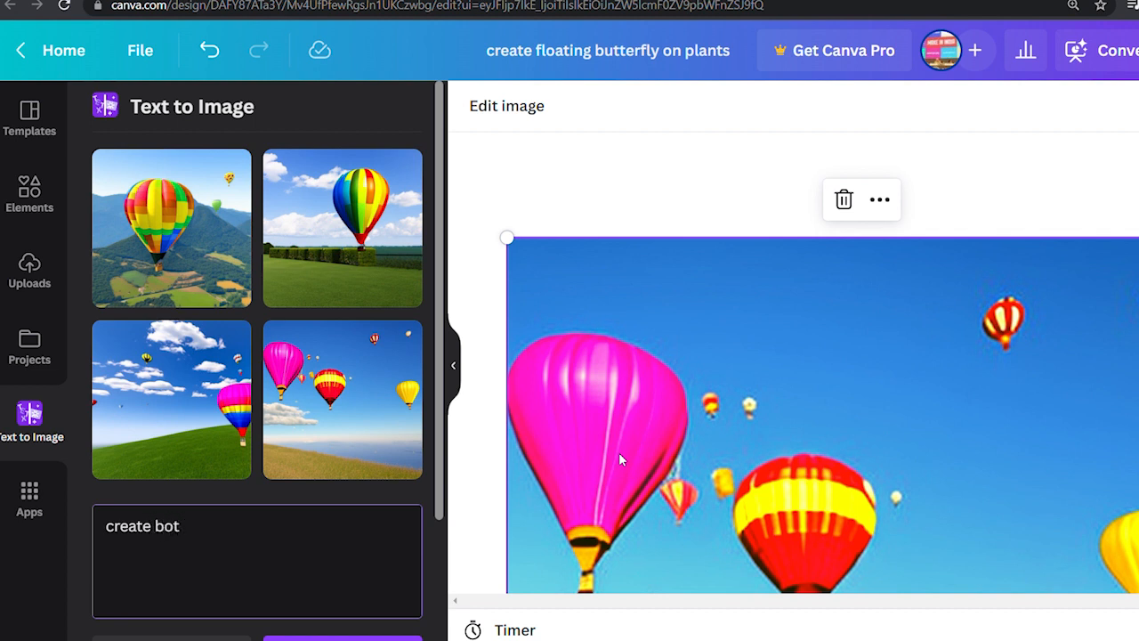
text(bot sitting on chai)
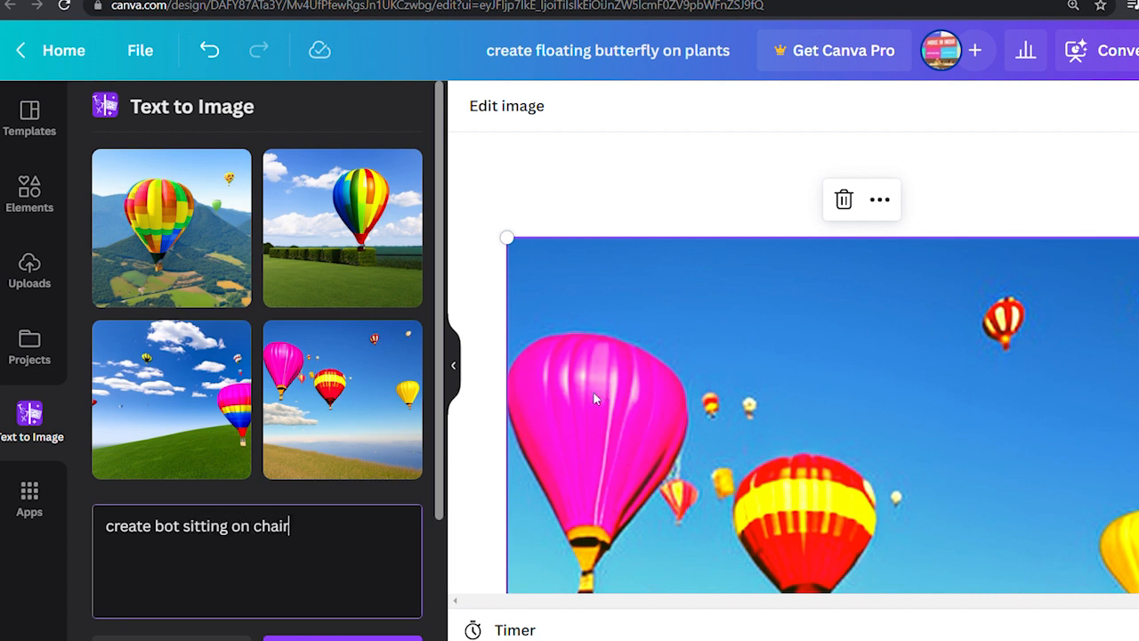
text(r)
scroll(343, 511, down, 2)
click(327, 491)
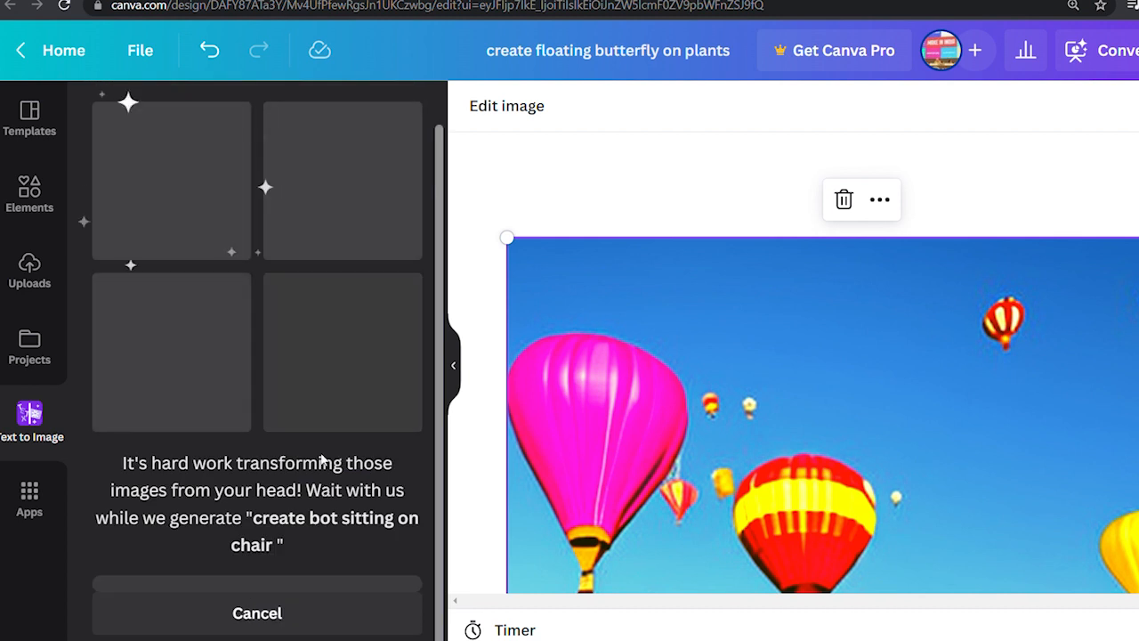
click(844, 199)
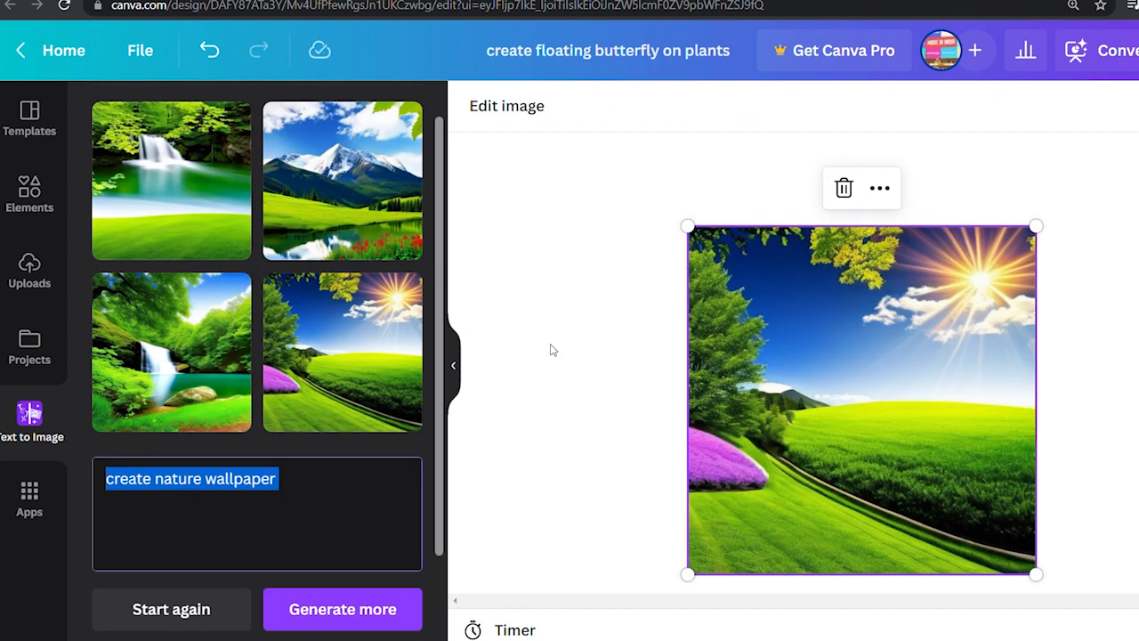
- Generate images from the prompt "create logo for my clothing business start with word S" and delete the nature image from the document
text(create logo fo)
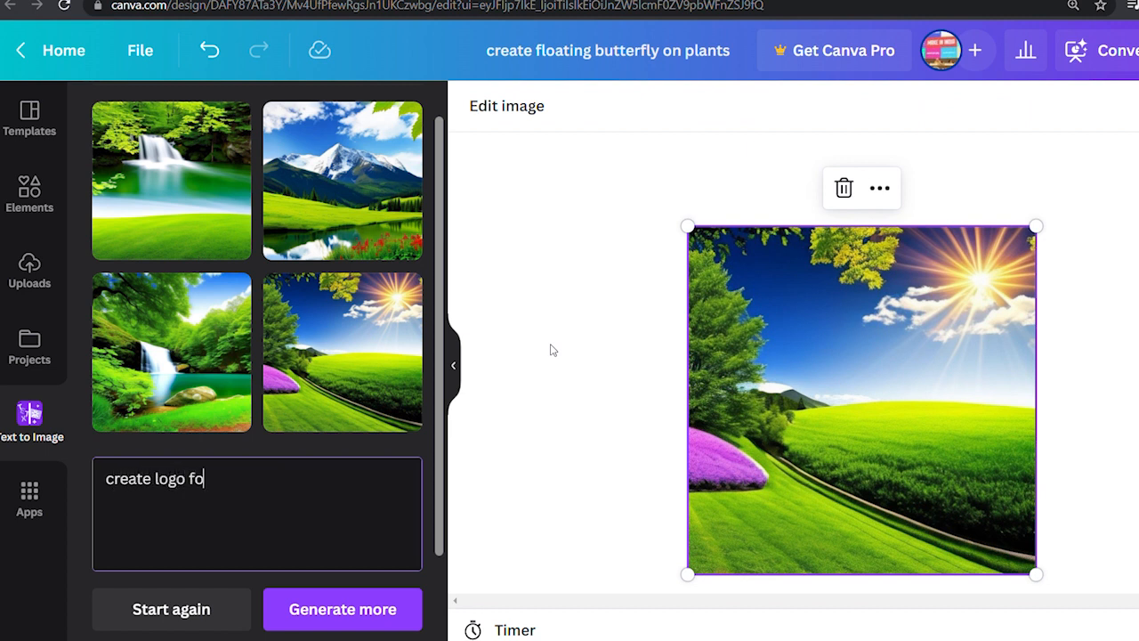
text(r my clothing busine)
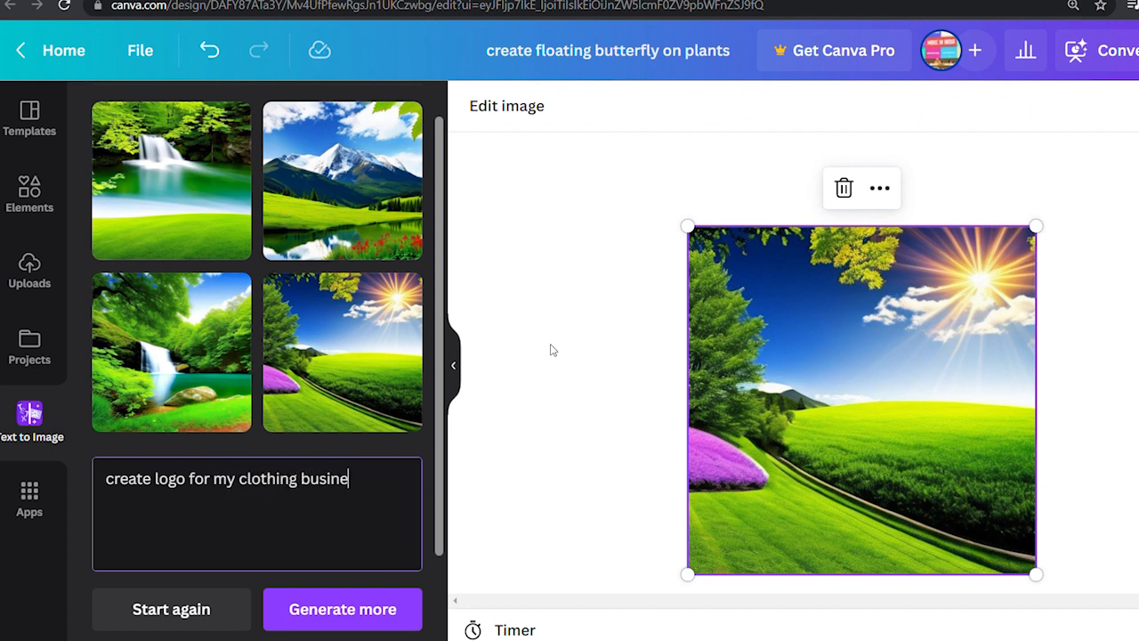
text(ss start w)
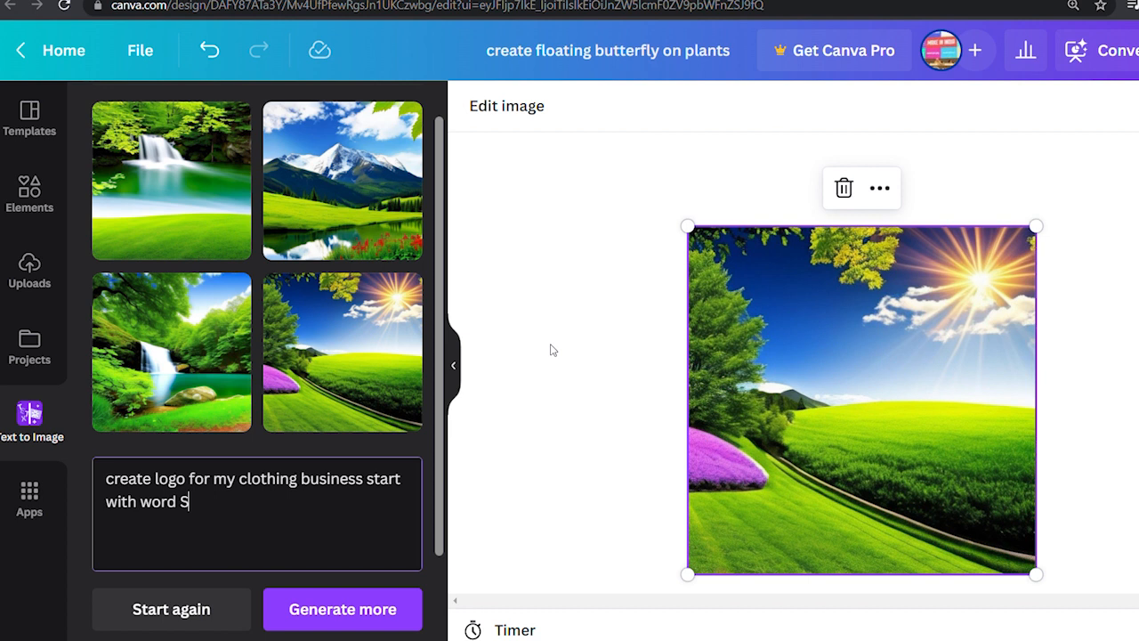
text(ith word S)
click(381, 610)
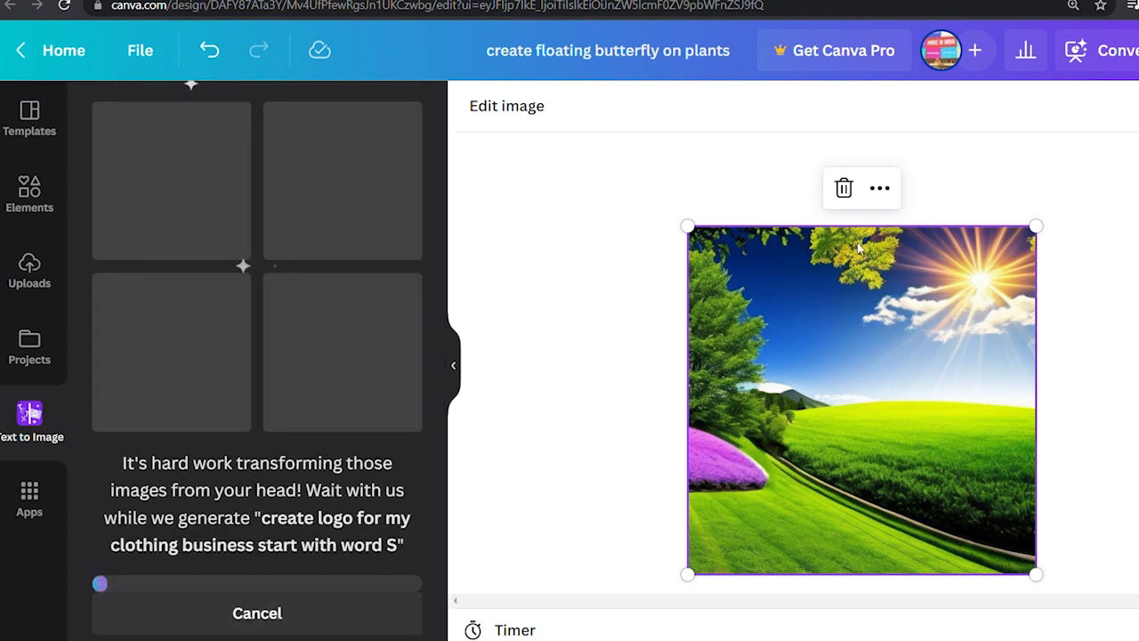
click(844, 190)
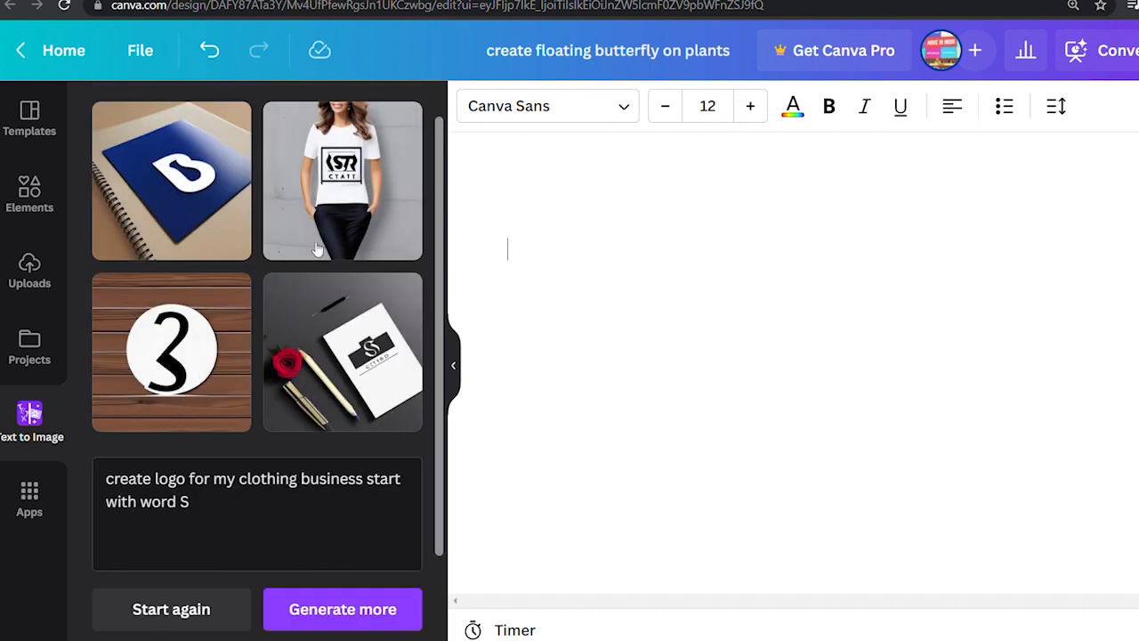
scroll(190, 367, down, 1)
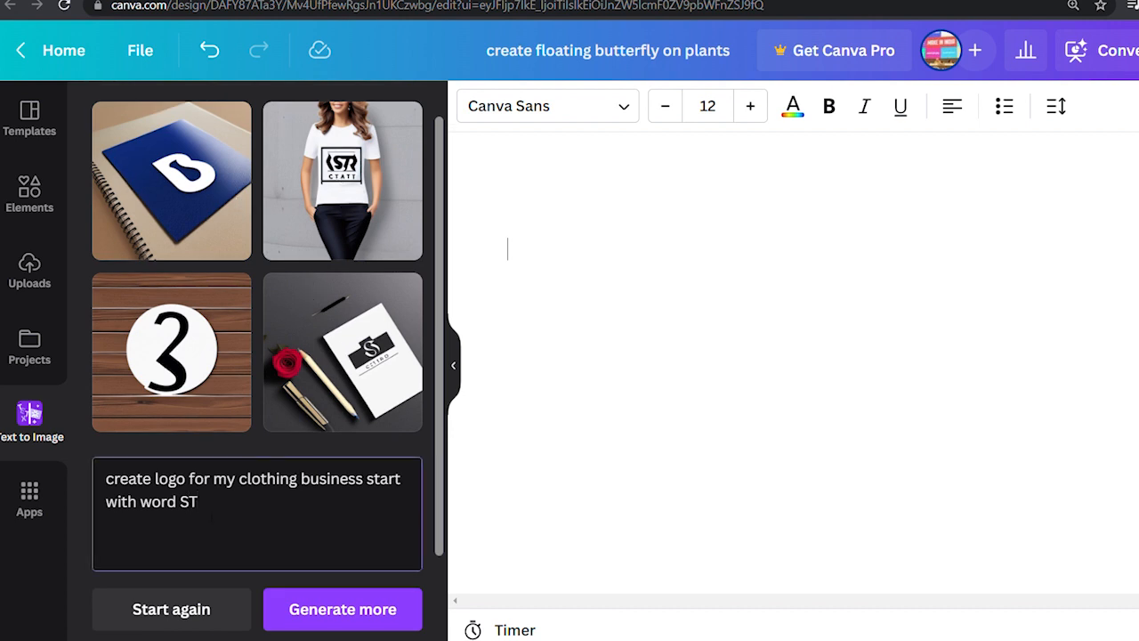
- Generate images from "create logo for my clothing business start with word ST" and place the ST logo, reduced in size, and the TSRT logo
click(324, 608)
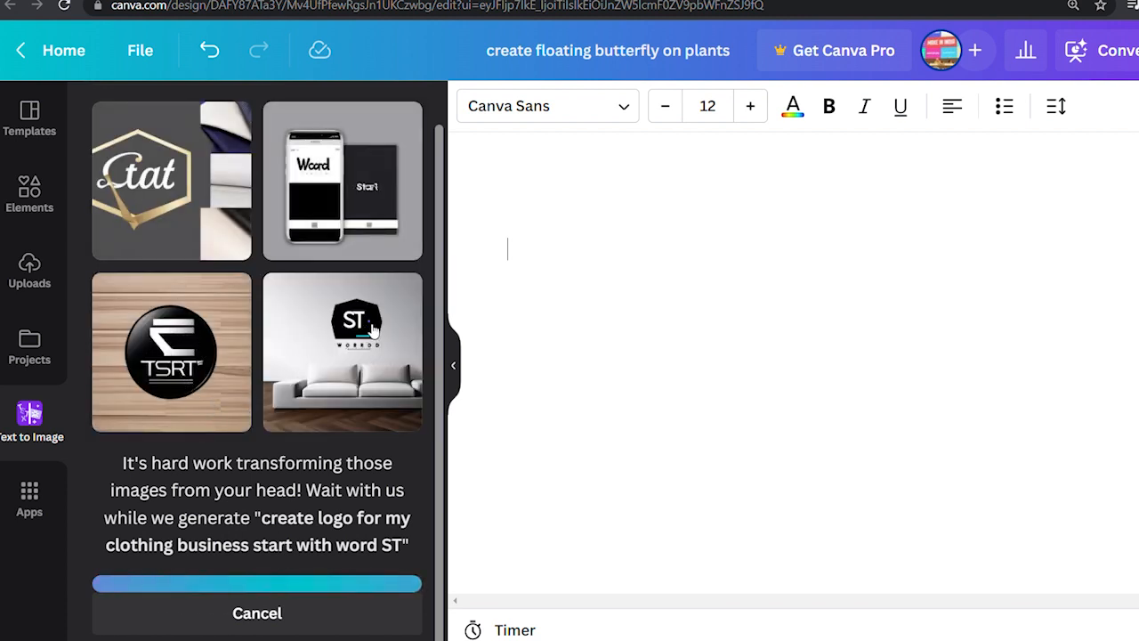
drag(330, 389, 751, 325)
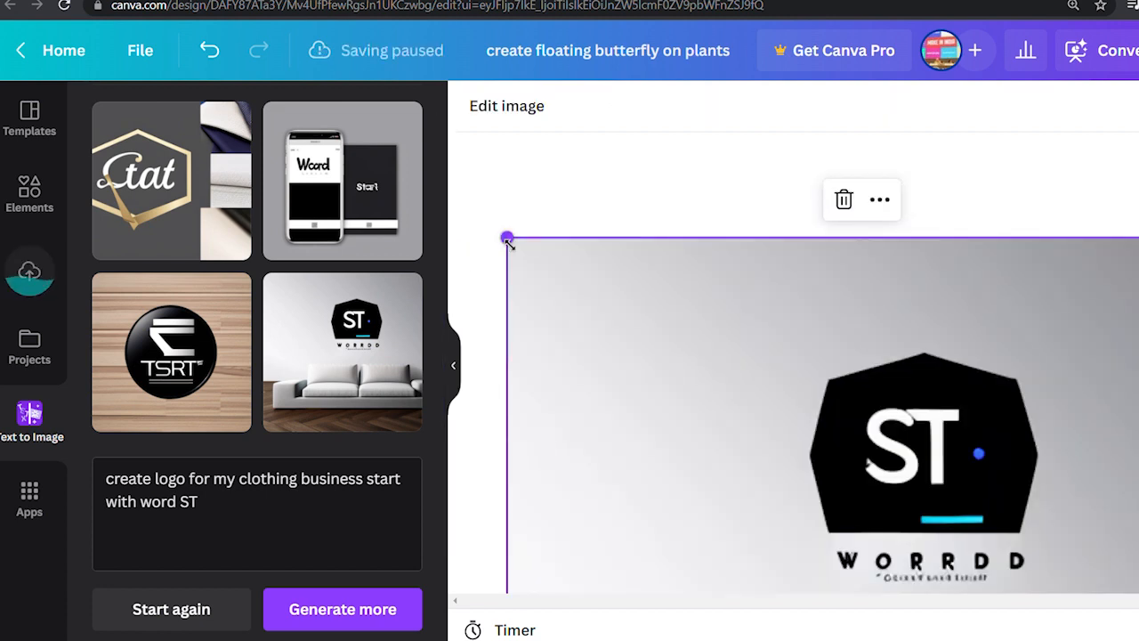
drag(517, 256, 674, 305)
scroll(1011, 325, down, 2)
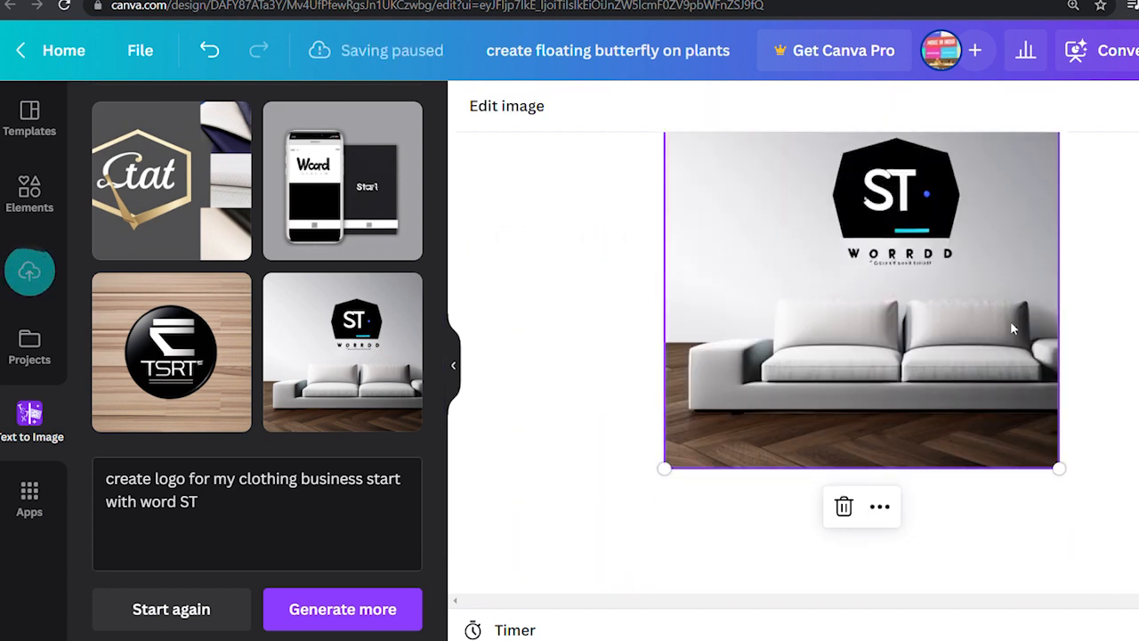
scroll(1012, 329, up, 1)
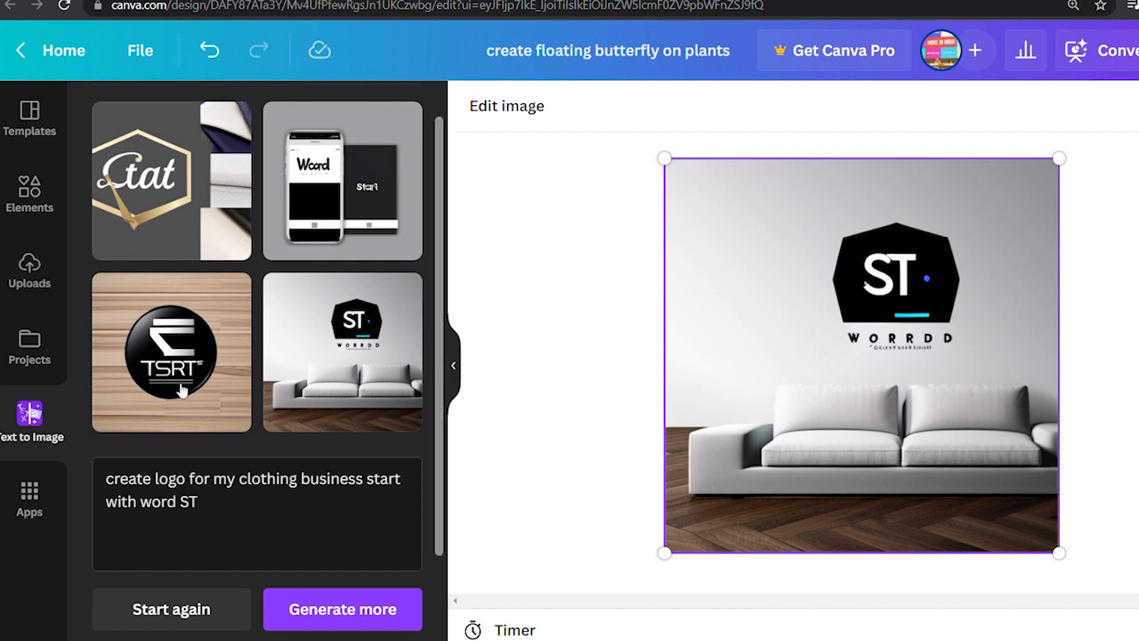
drag(186, 372, 620, 320)
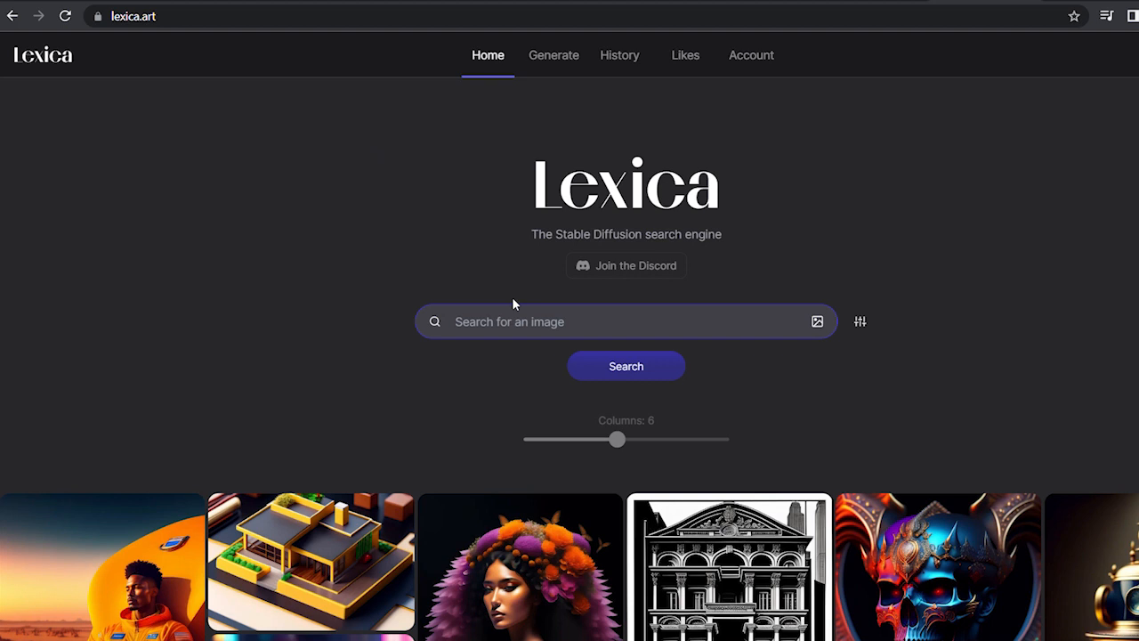
- Switch to the Lexica website and browse its home page gallery for an AI image whose prompt can be reused
click(519, 307)
click(193, 18)
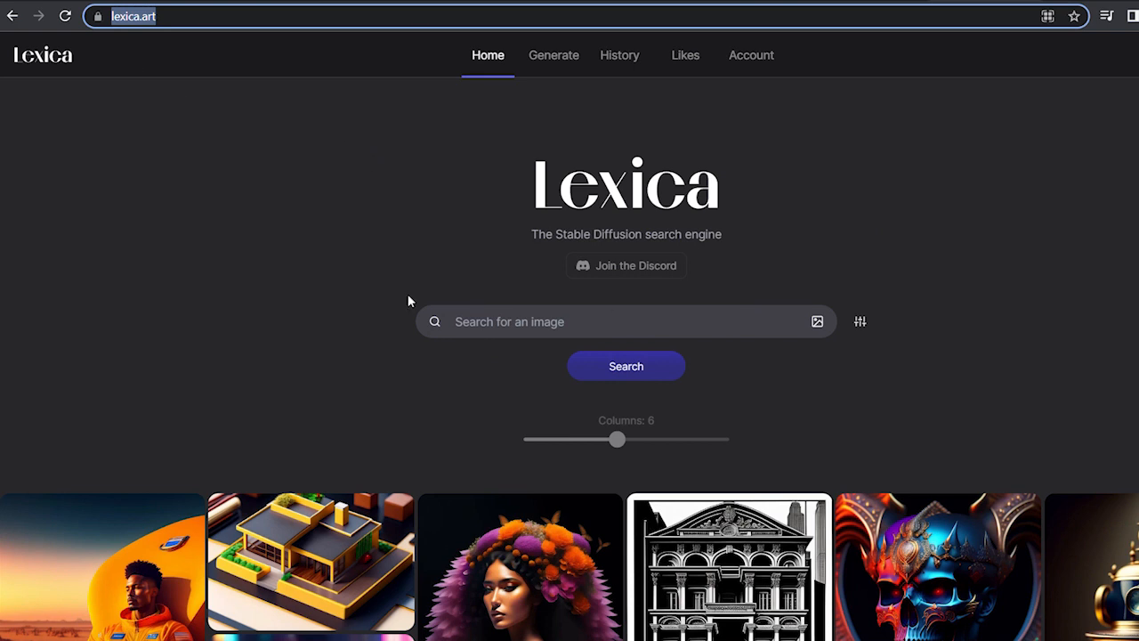
scroll(408, 301, down, 5)
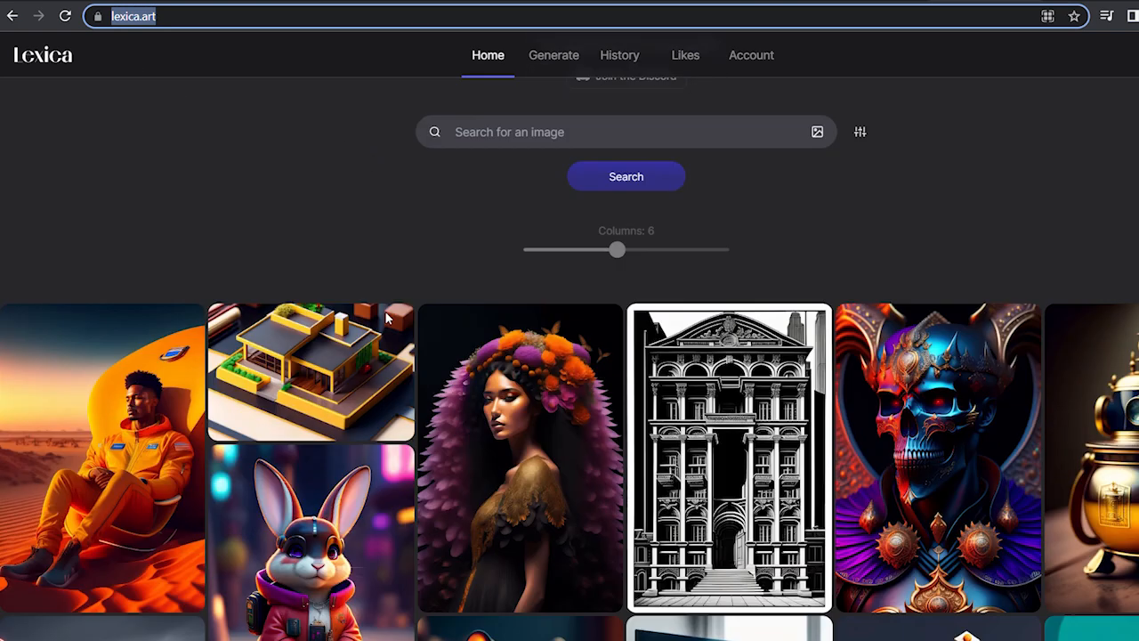
scroll(650, 414, down, 10)
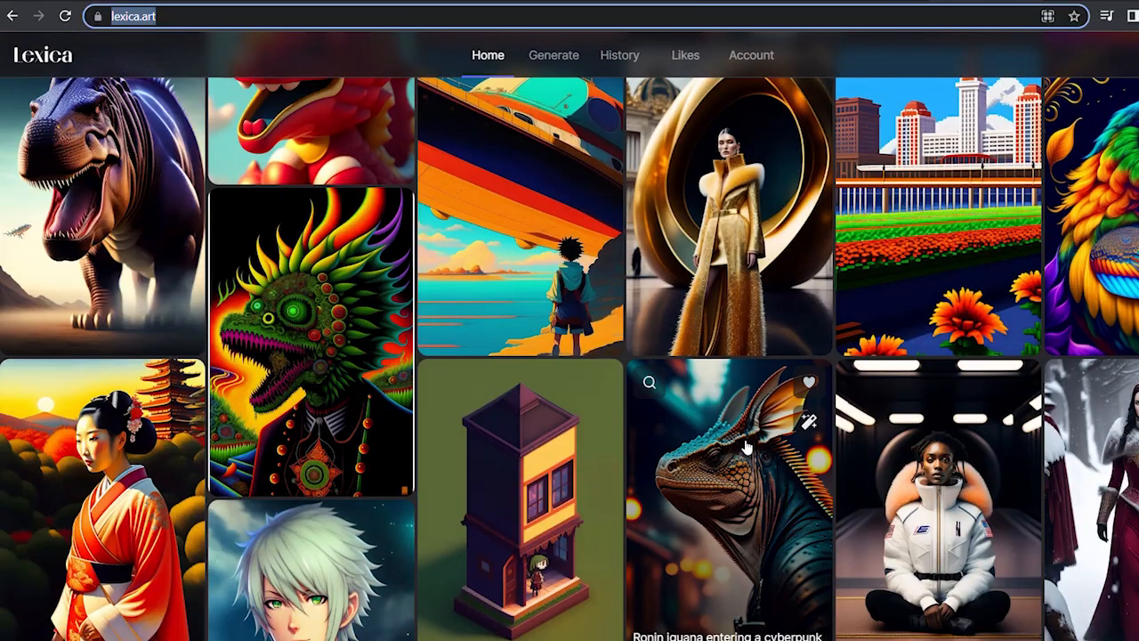
scroll(578, 414, down, 3)
scroll(566, 428, down, 3)
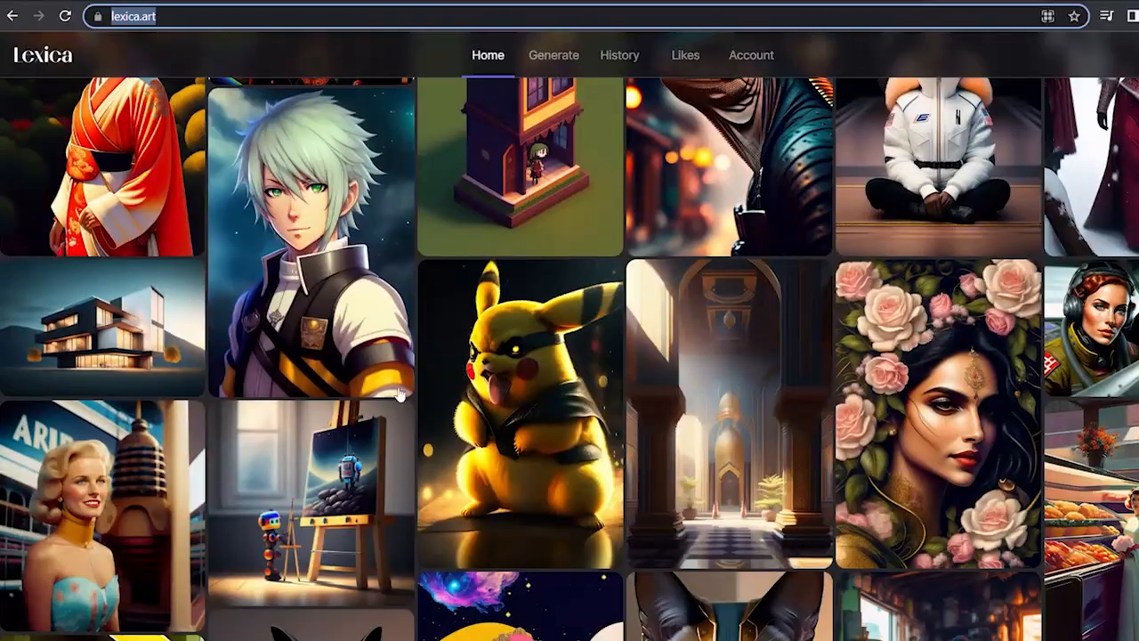
scroll(692, 428, down, 6)
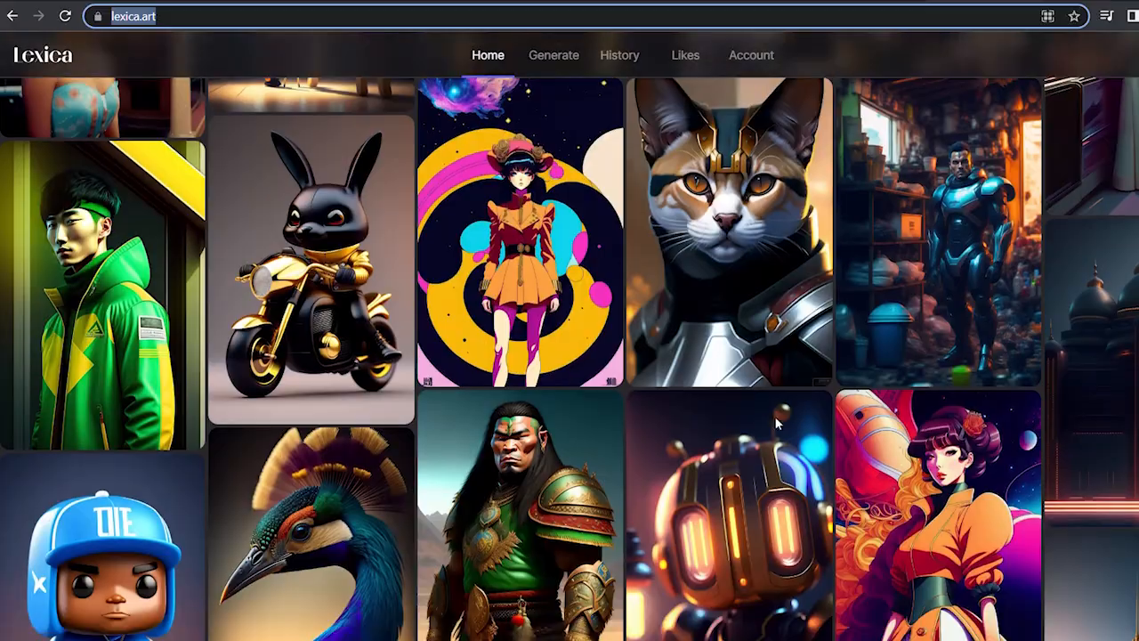
scroll(354, 403, down, 5)
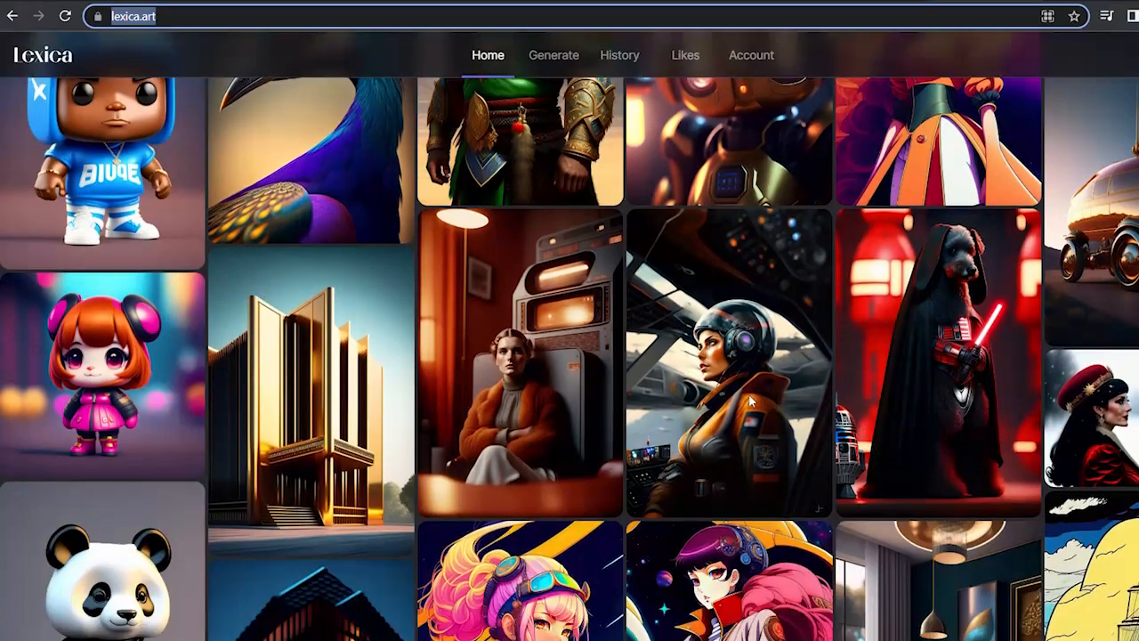
scroll(481, 374, down, 5)
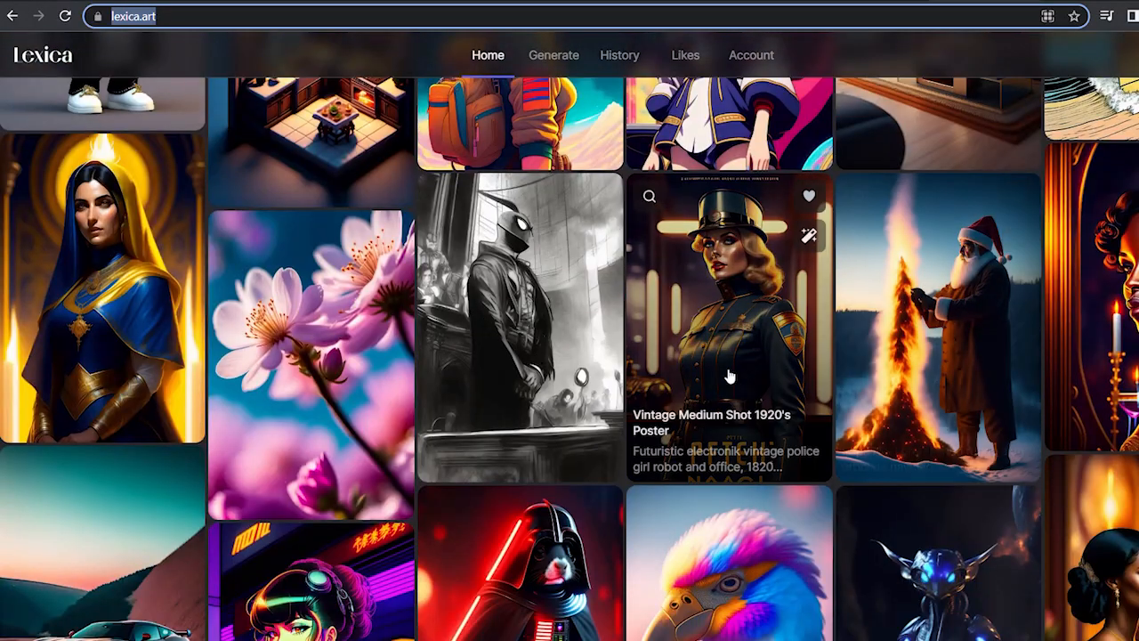
- Open the Vintage Medium Shot 1920's Poster image and copy its full prompt text
click(727, 340)
double_click(365, 178)
drag(331, 203, 287, 102)
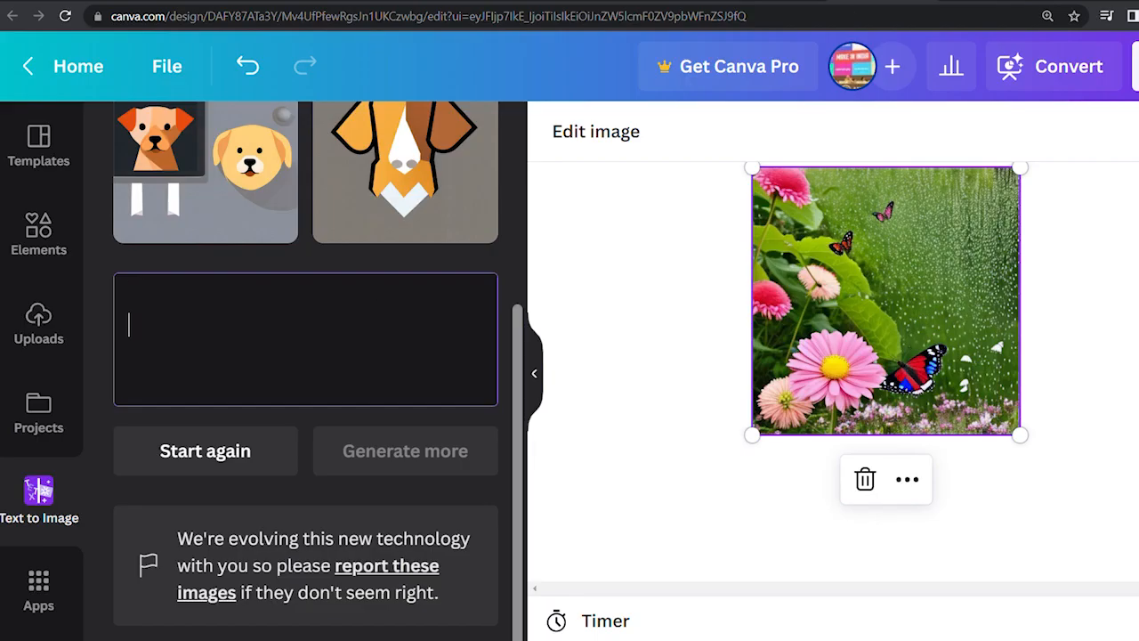
- In Canva, generate images from the copied "Vintage Medium Shot 1920's Poster" police girl robot prompt and delete the butterfly flower image from the document
text(Vintage Medium Shot 1920's Poster, Futuristic electronik vintage police girl robot and office, 1820's, cozy interior lighting, artstation, detailed, cinematic, daz, hyper-realistic, octane, netflix lighting, with gun in hand)
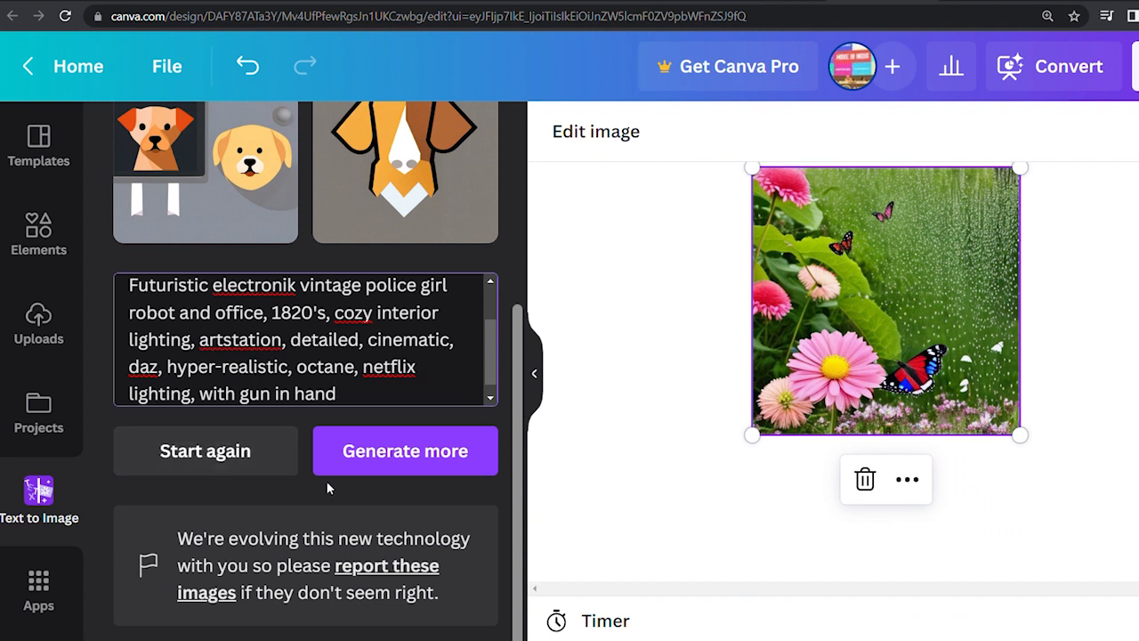
click(383, 458)
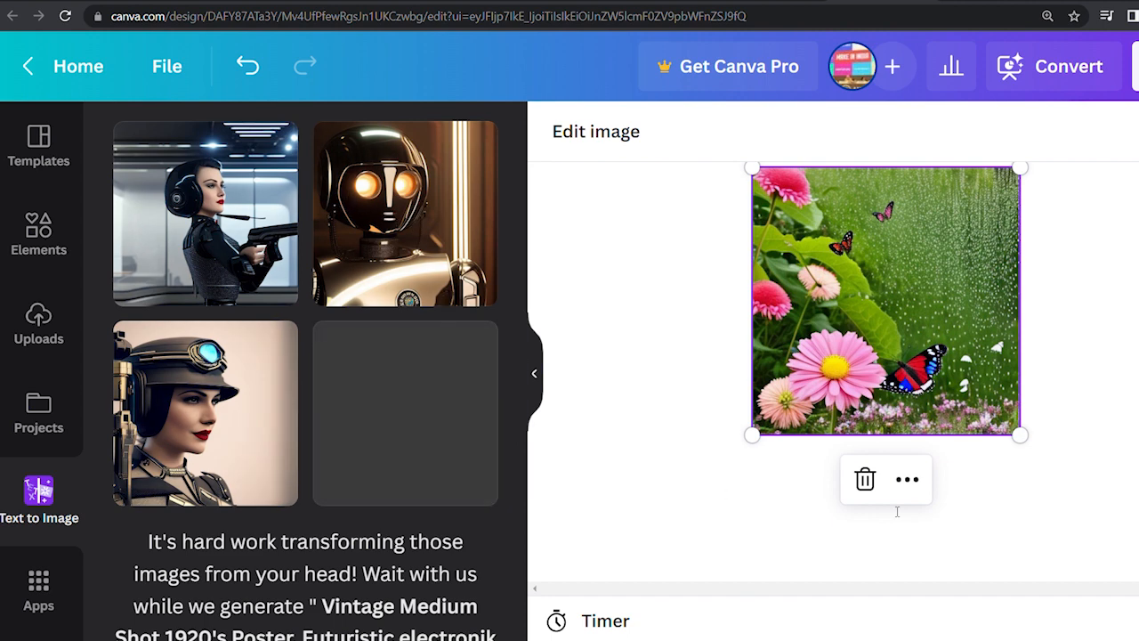
click(865, 481)
scroll(311, 372, down, 2)
scroll(312, 374, down, 3)
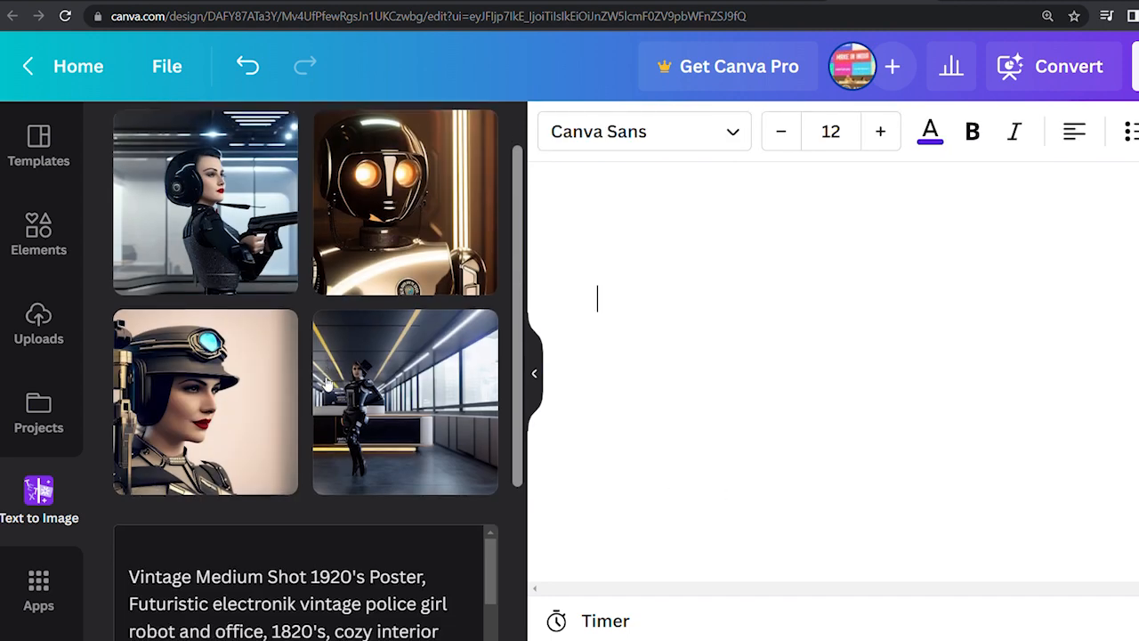
scroll(379, 540, up, 5)
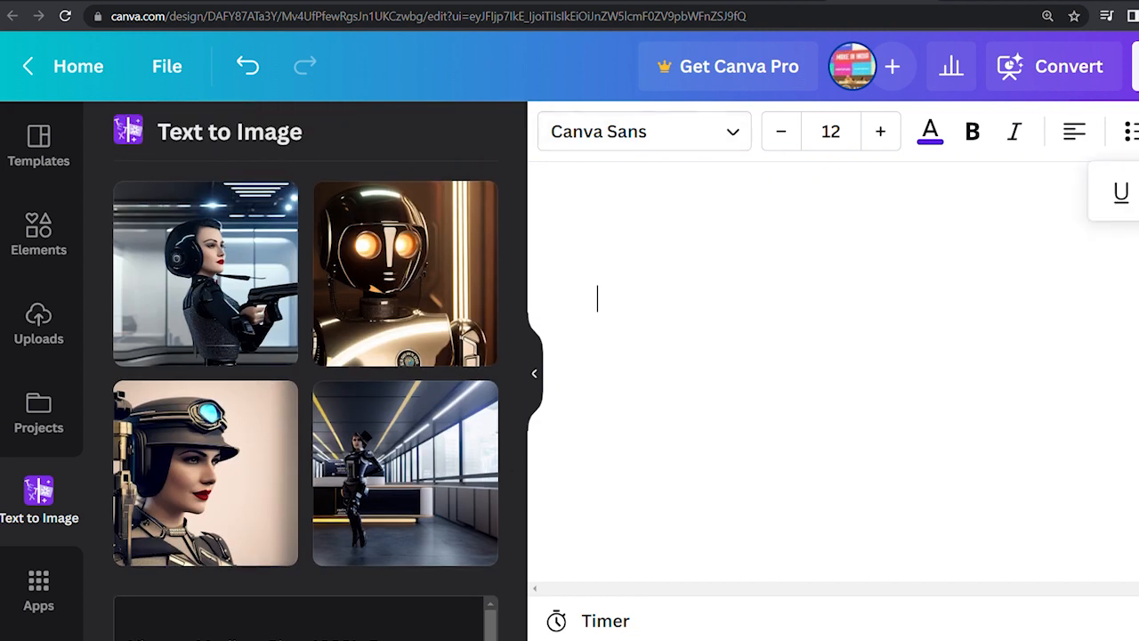
- Place the generated image of the helmeted woman aiming a gun in the document and reduce its size
drag(255, 300, 842, 320)
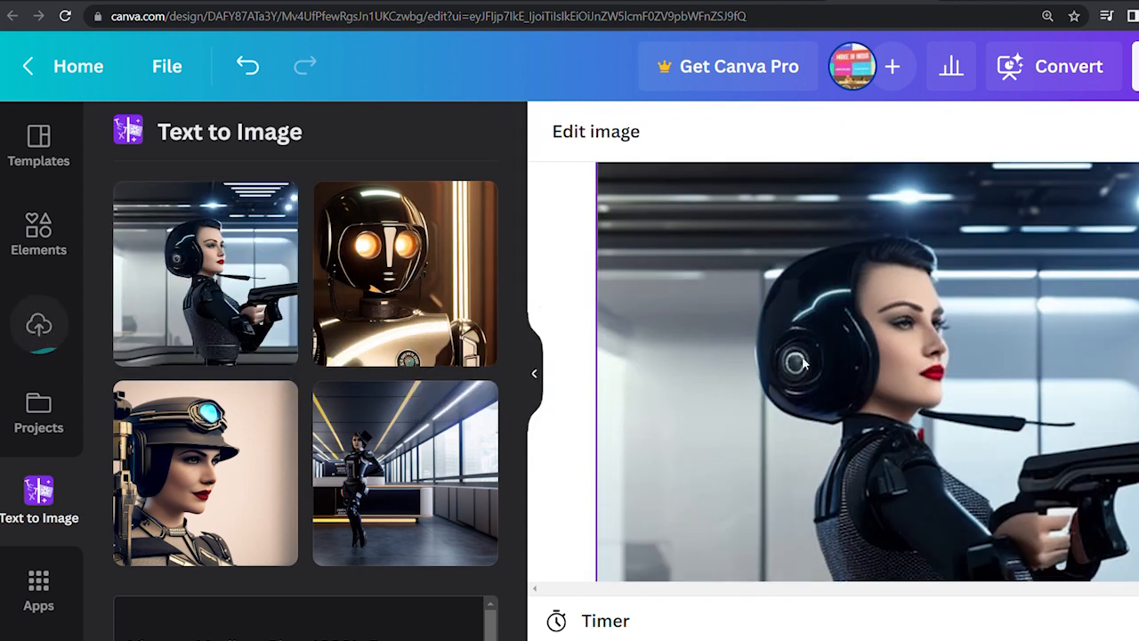
scroll(676, 303, up, 2)
drag(614, 299, 746, 330)
scroll(790, 335, down, 2)
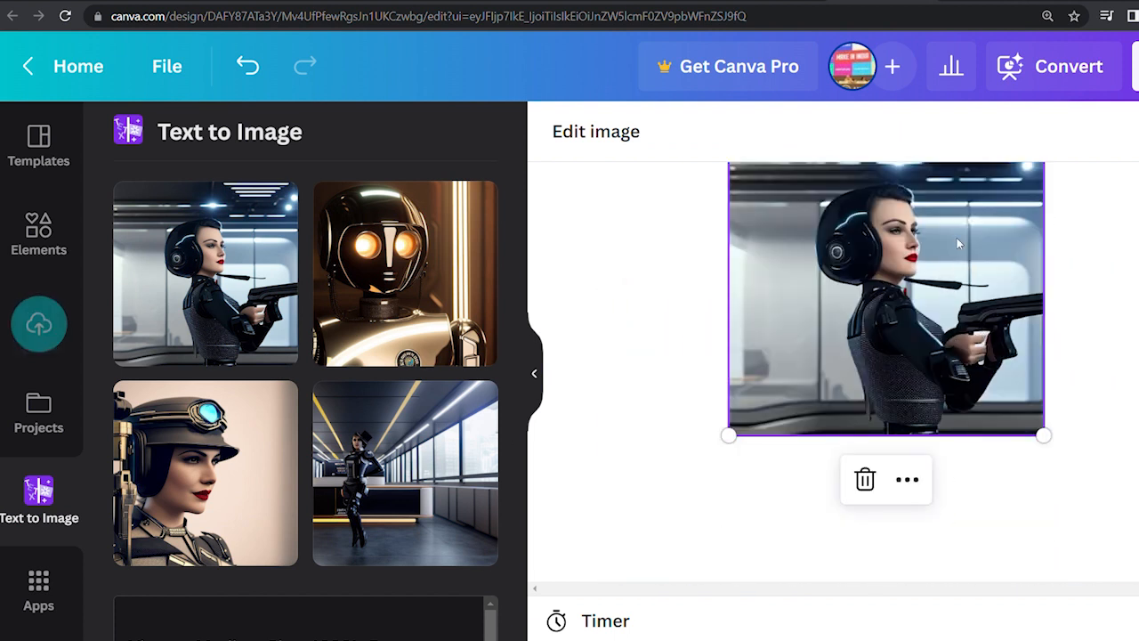
scroll(1085, 330, up, 2)
click(870, 244)
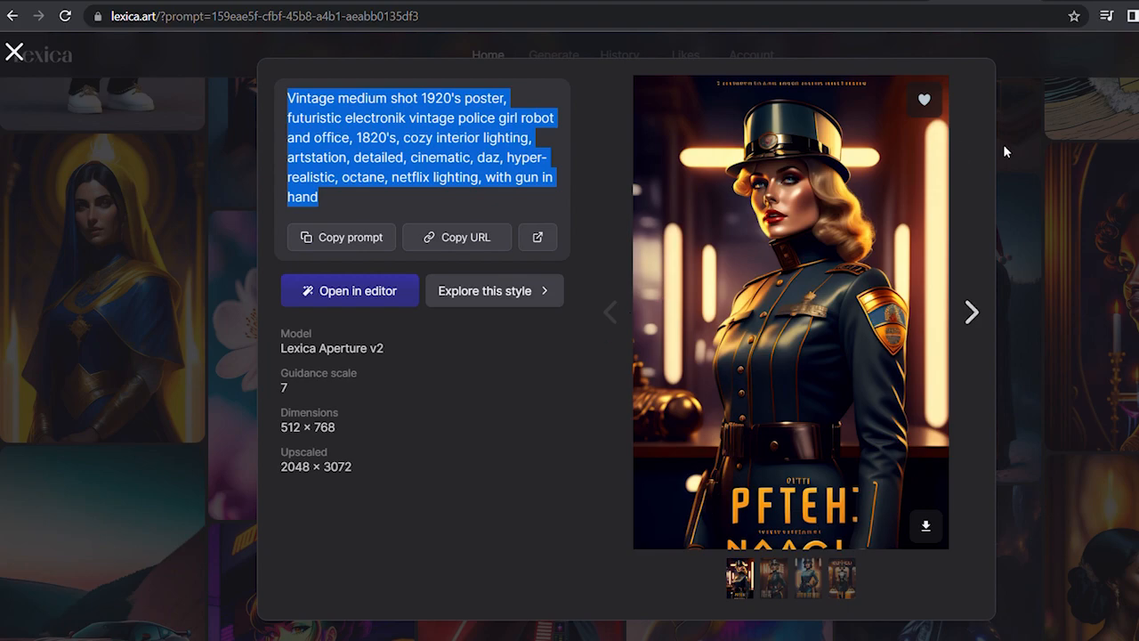
- Return to Lexica, close the police girl image, find the golden corn dandelion humanoid figure and copy its prompt
click(1004, 151)
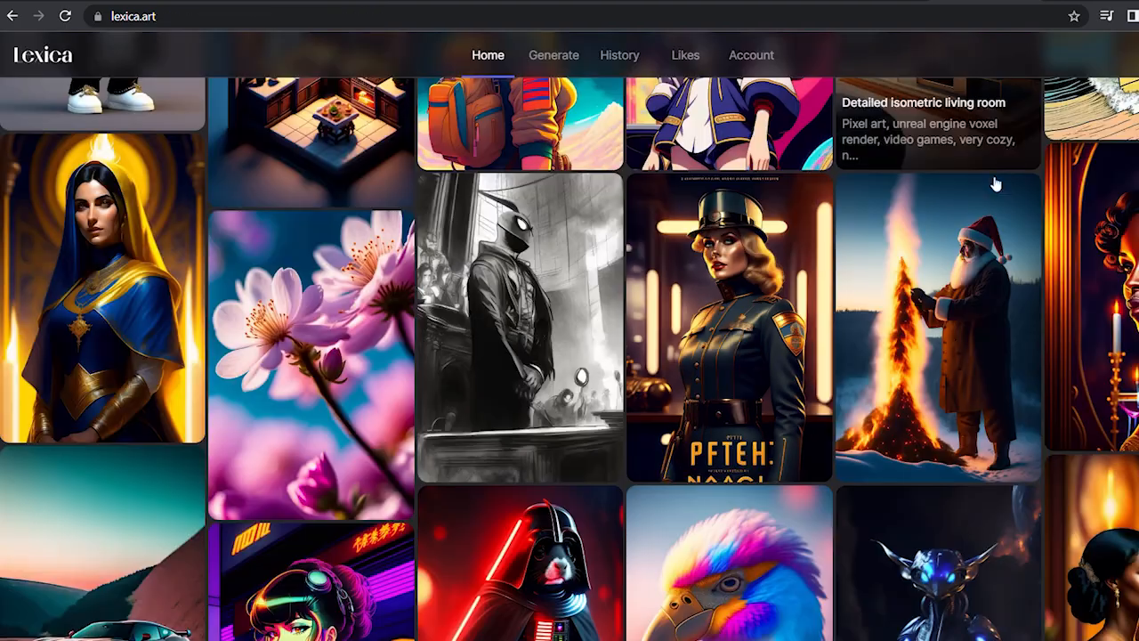
scroll(1005, 152, down, 6)
scroll(537, 437, down, 5)
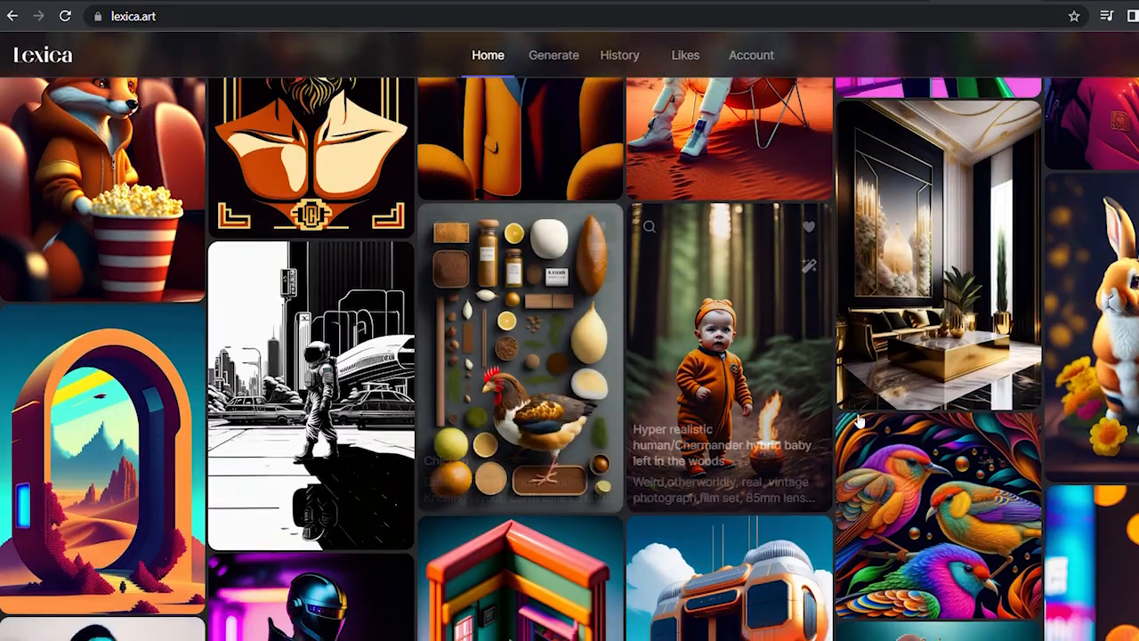
scroll(537, 438, down, 4)
scroll(469, 449, down, 4)
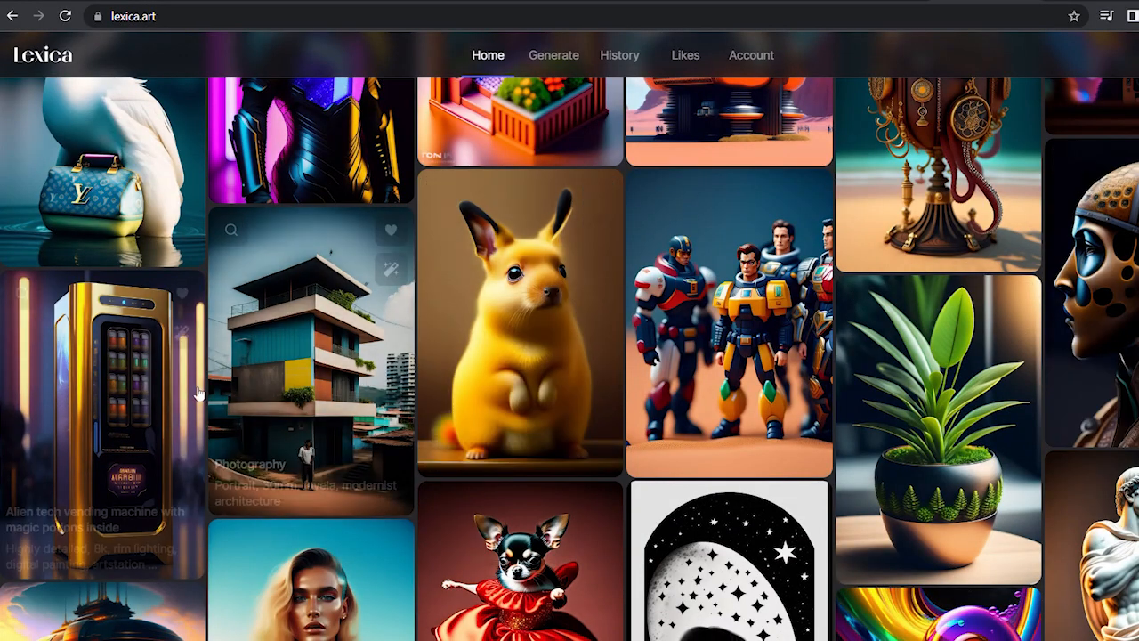
scroll(501, 411, down, 5)
scroll(400, 408, down, 2)
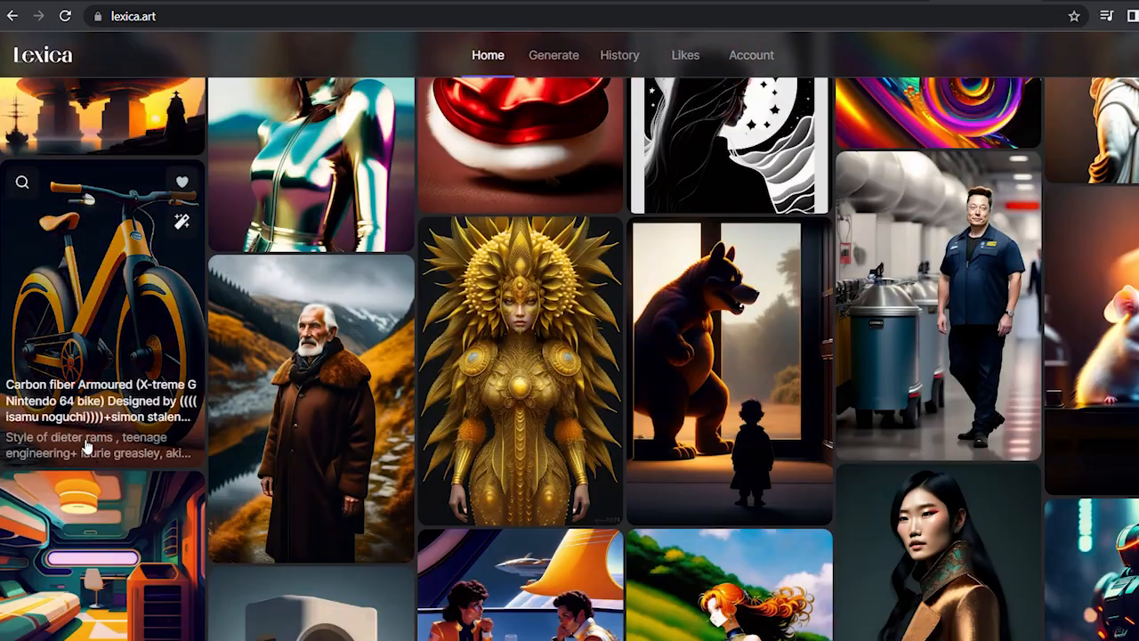
click(542, 381)
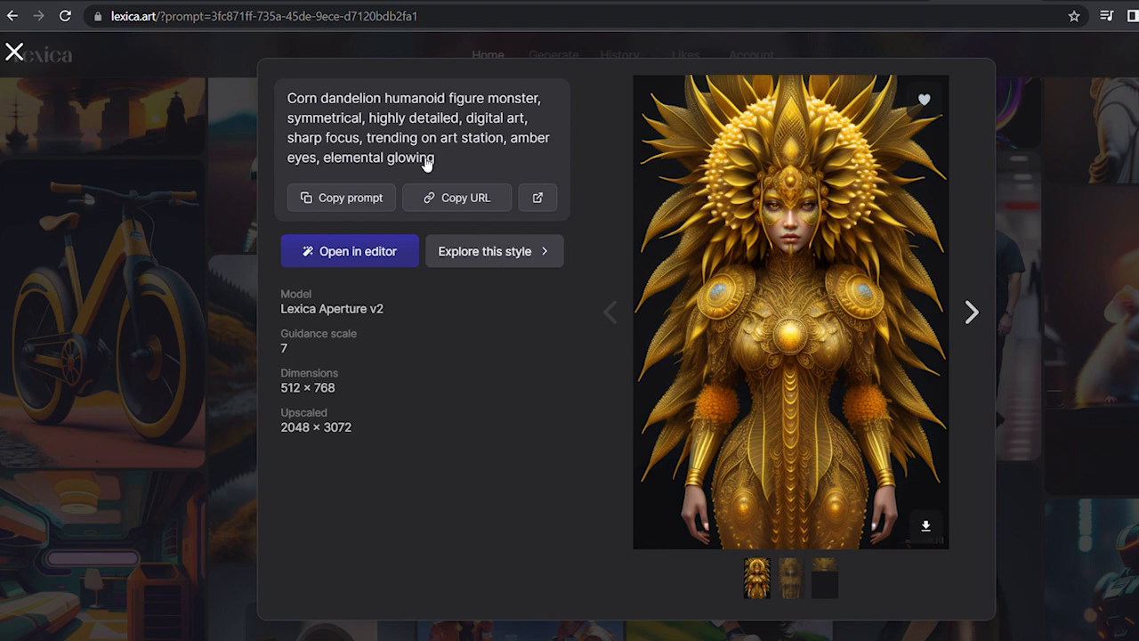
click(373, 210)
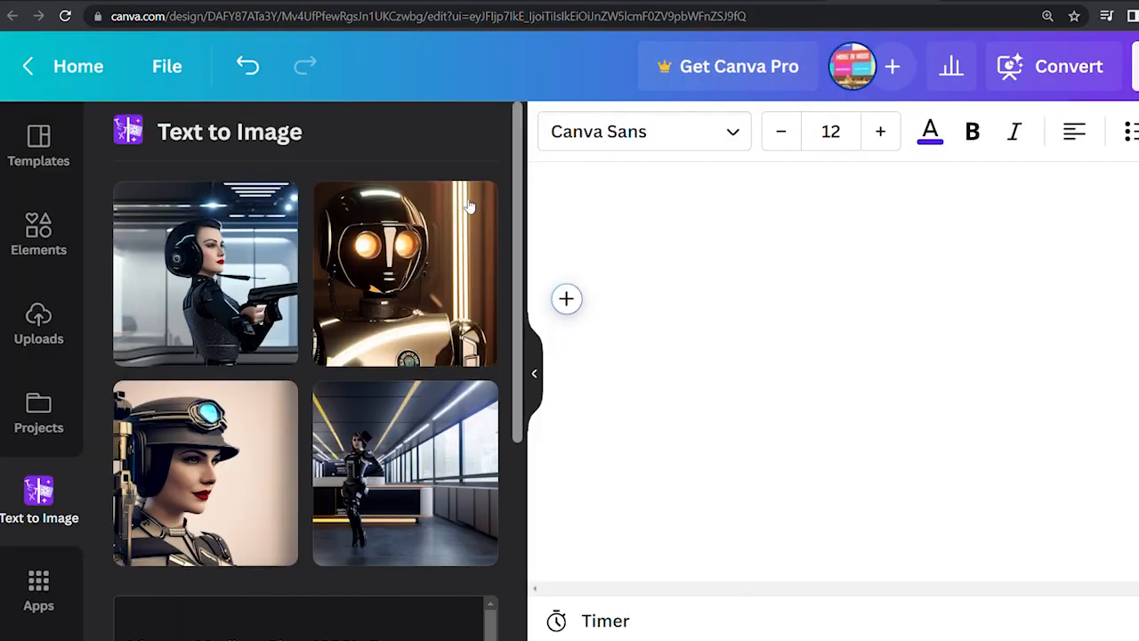
- In Canva, generate images from "corn dandelion humanoid figure monster, symmetrical, highly detailed, digital art, sharp focus, trending on art station, amber eyes, elemental glowing"
scroll(336, 455, down, 3)
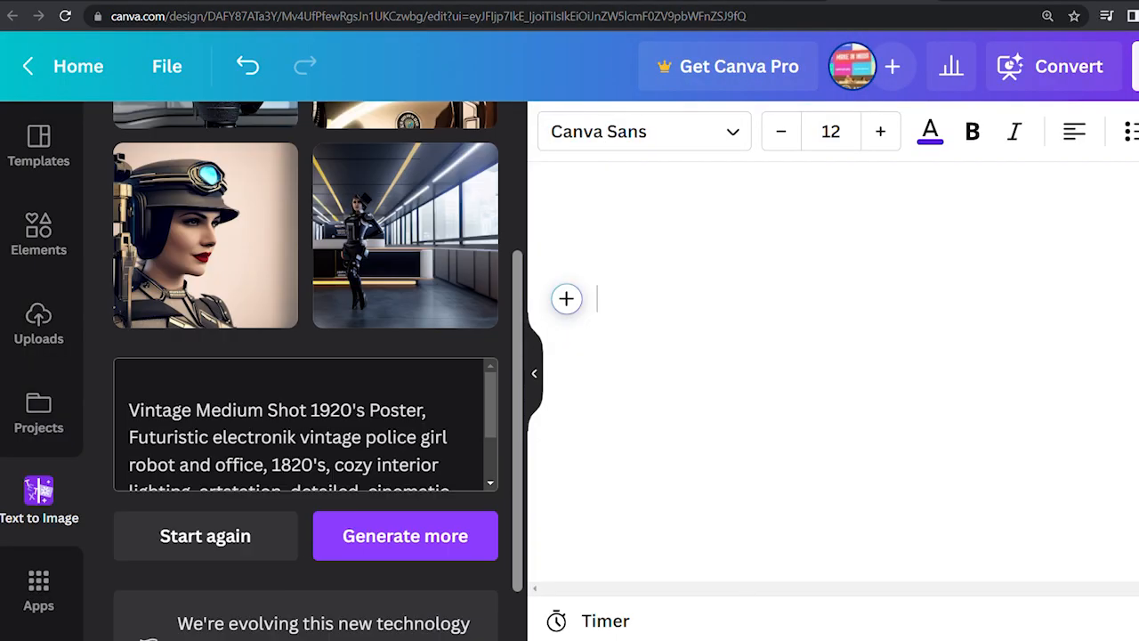
key(ctrl+a)
key(ctrl+v)
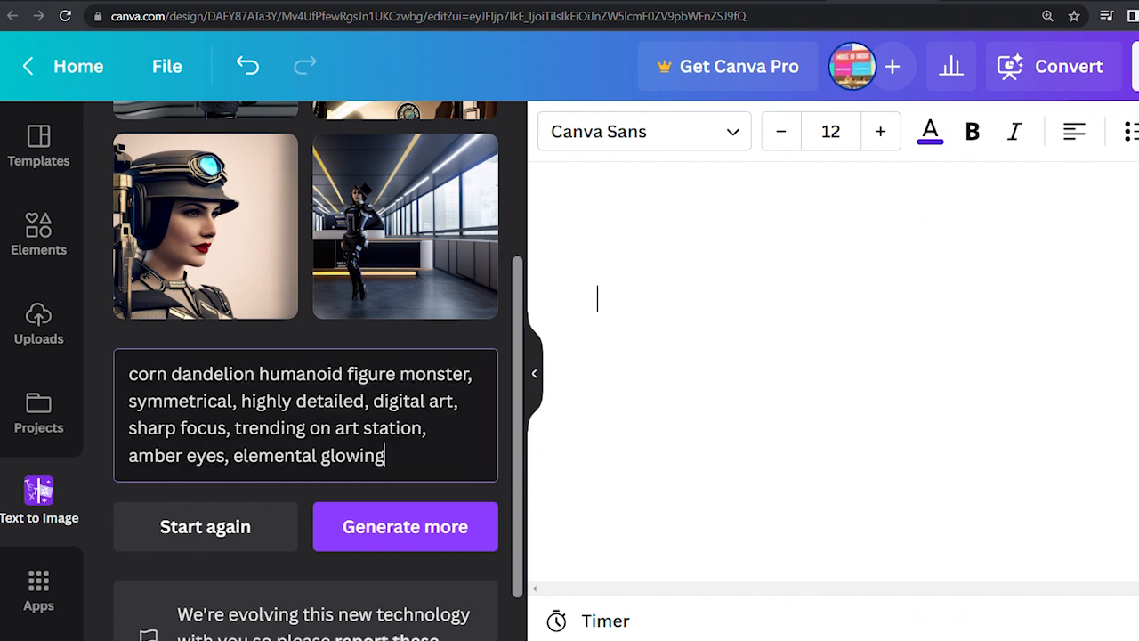
scroll(255, 472, up, 1)
scroll(255, 472, down, 2)
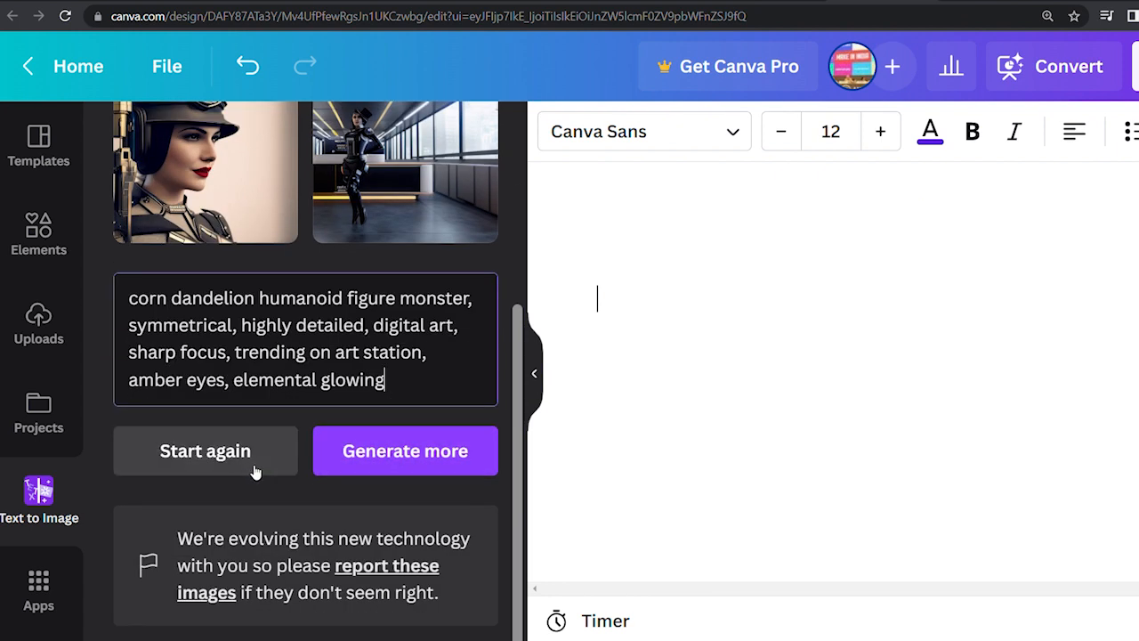
click(361, 462)
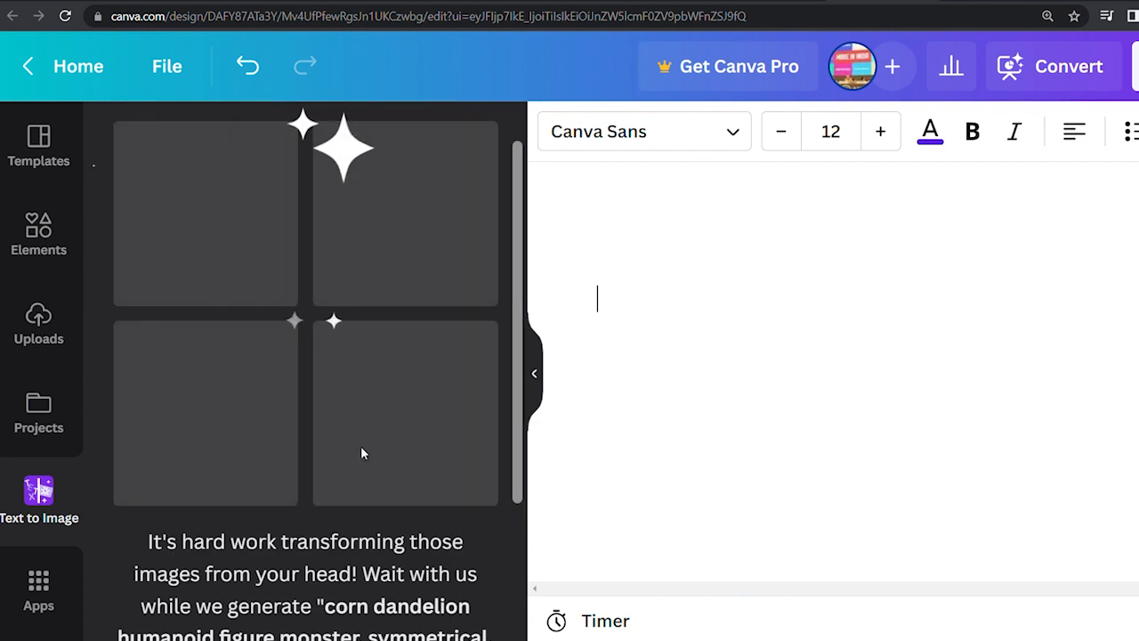
click(535, 383)
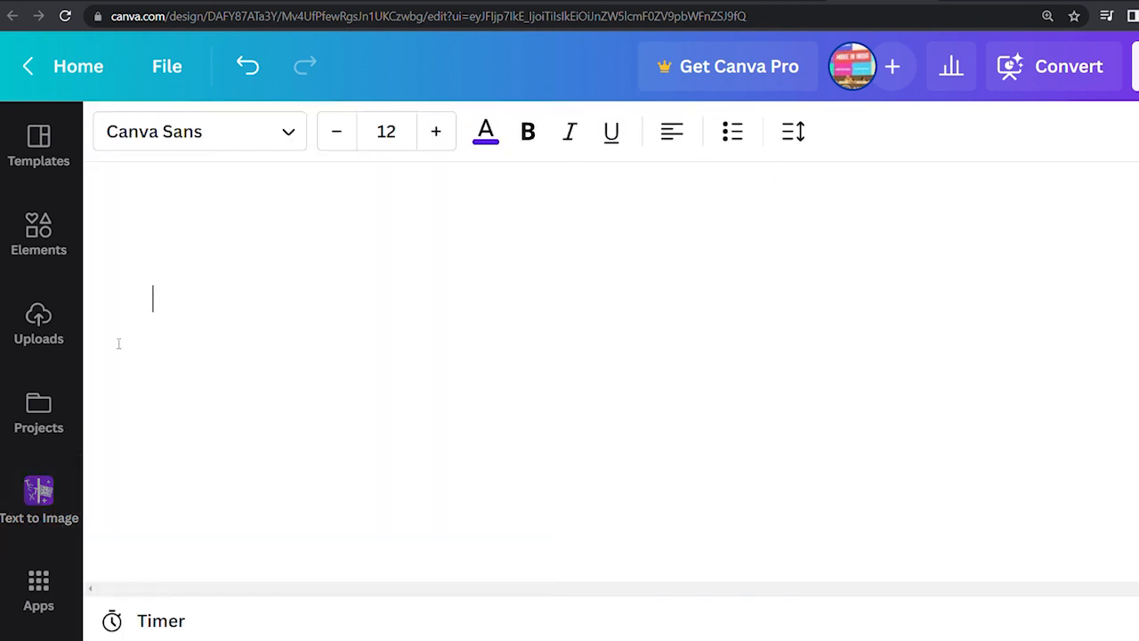
click(60, 483)
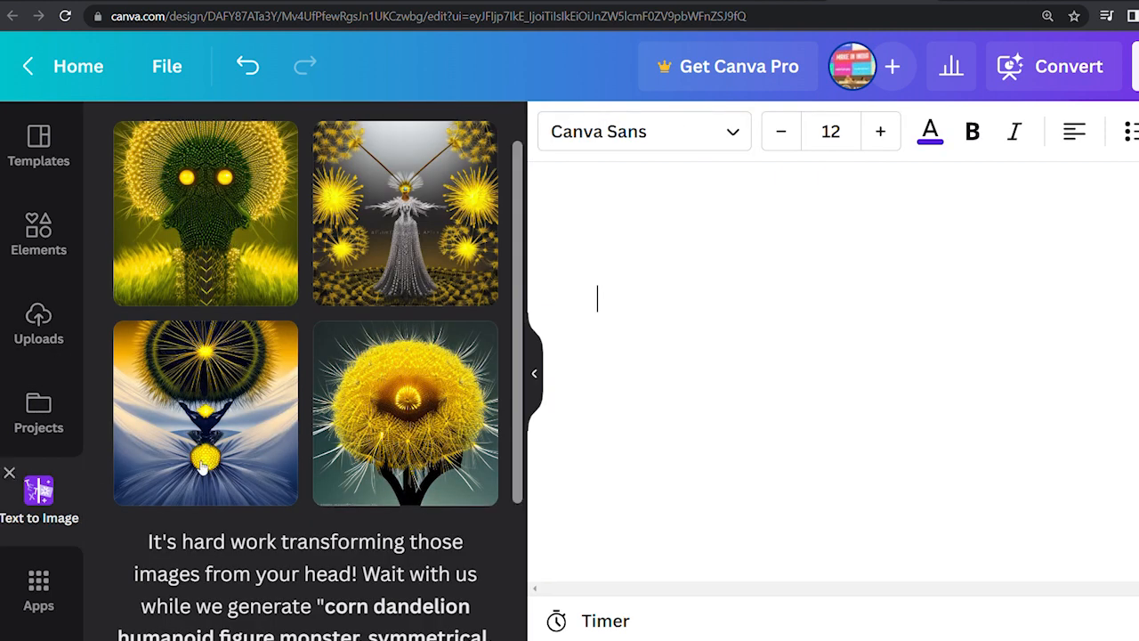
- Place the generated blue and orange dandelion figure image in the document and shrink it
scroll(356, 410, up, 1)
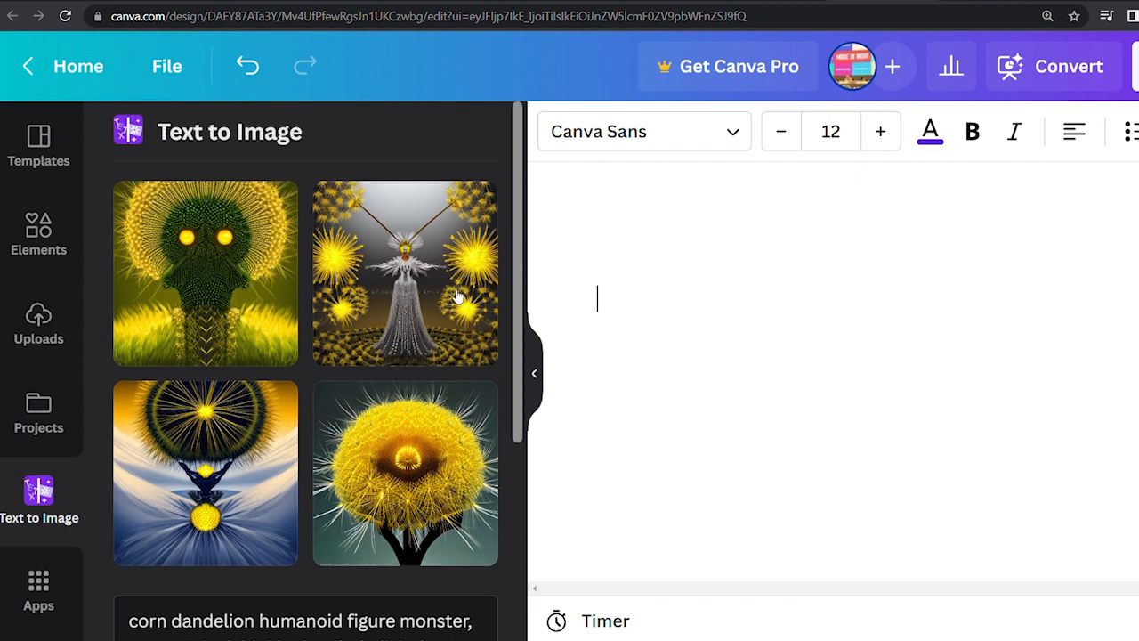
scroll(272, 394, down, 3)
scroll(191, 333, up, 3)
scroll(326, 303, down, 2)
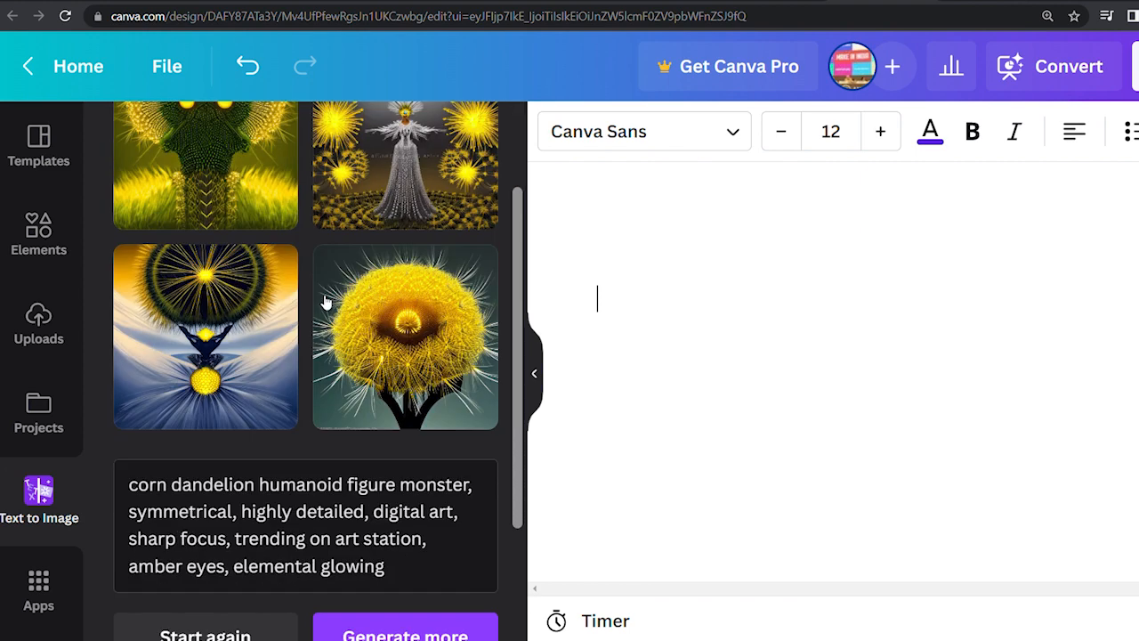
scroll(303, 320, down, 1)
drag(238, 313, 698, 372)
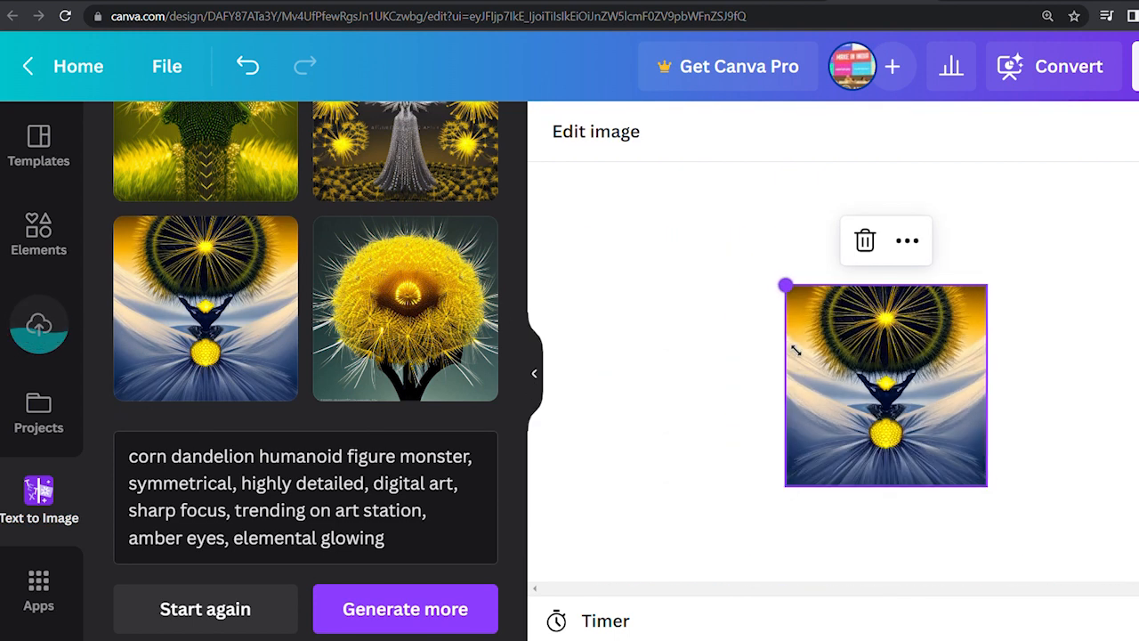
scroll(153, 393, down, 1)
scroll(178, 489, down, 2)
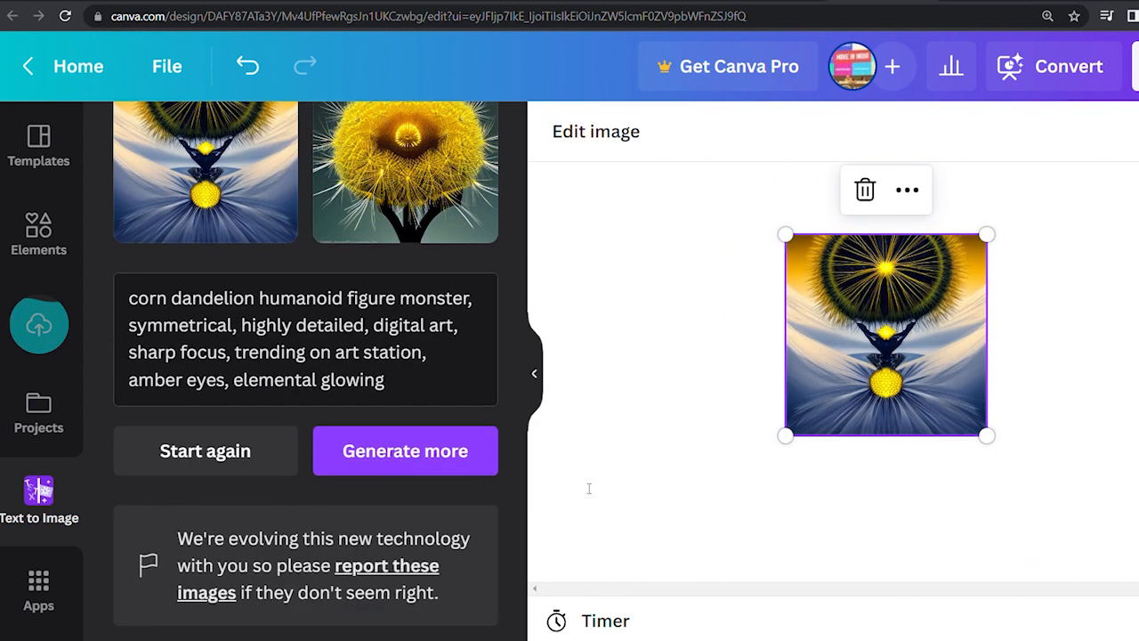
scroll(868, 396, up, 1)
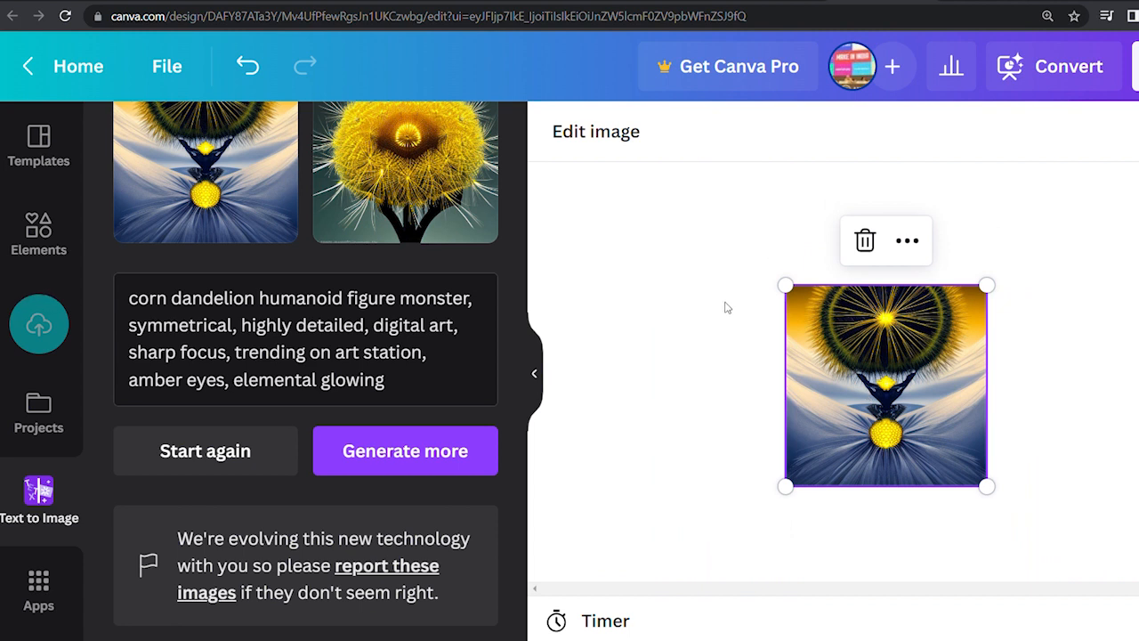